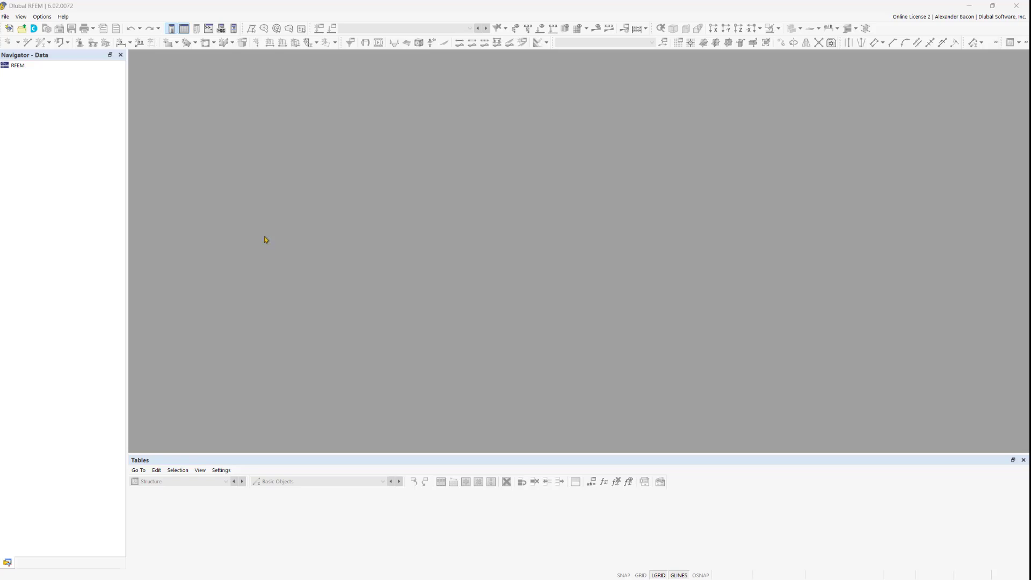
# Browse the 3D frame blocks in Dlubal Center, previewing FS020 and FS001, and close the window.
pyautogui.click(34, 30)
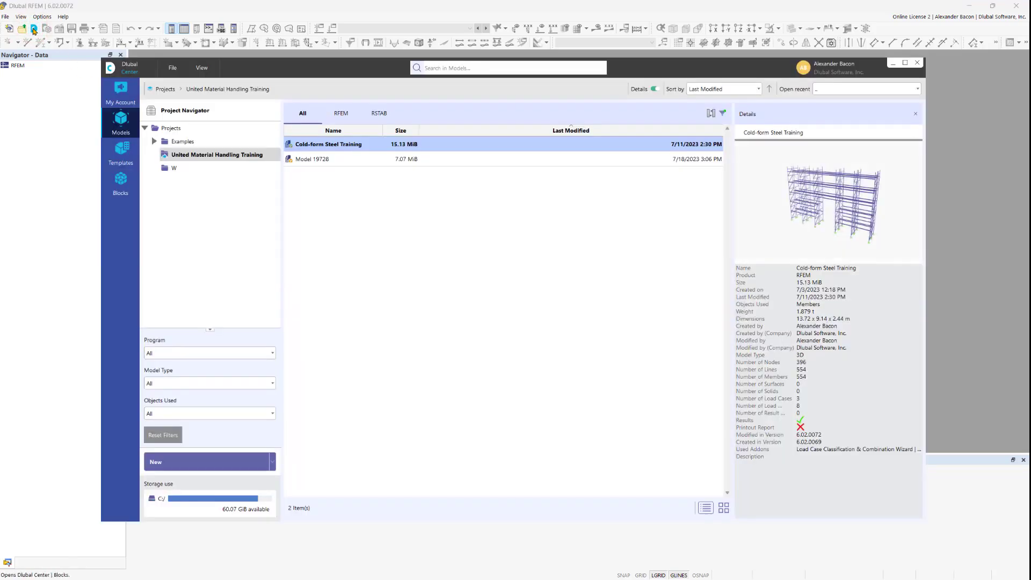
pyautogui.click(122, 182)
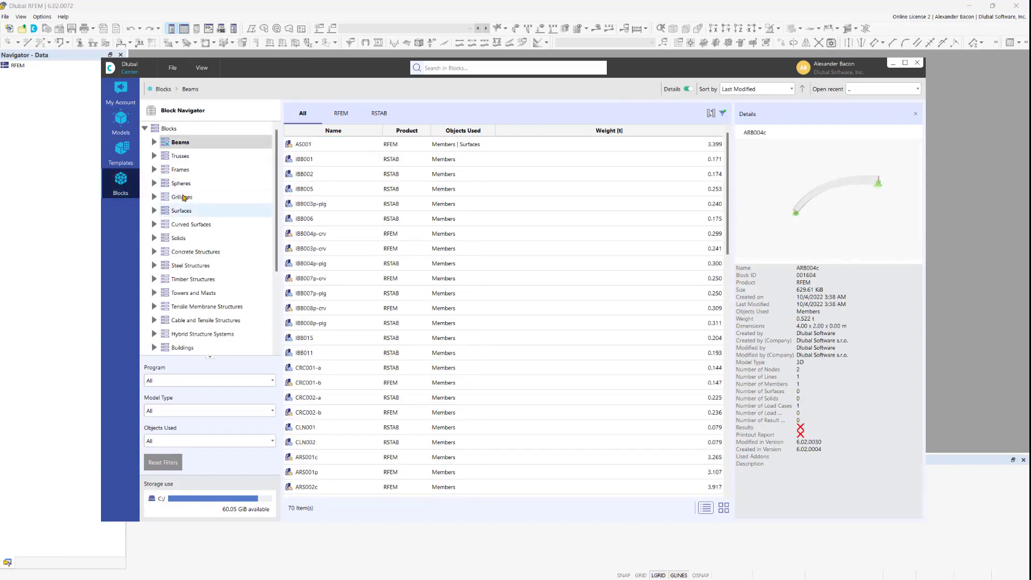
pyautogui.click(154, 169)
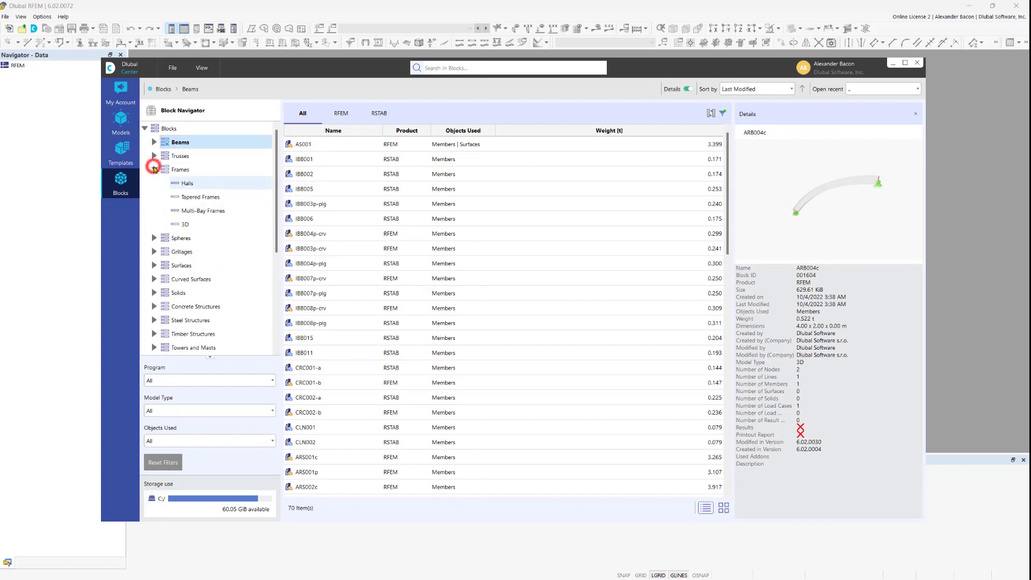
pyautogui.click(182, 223)
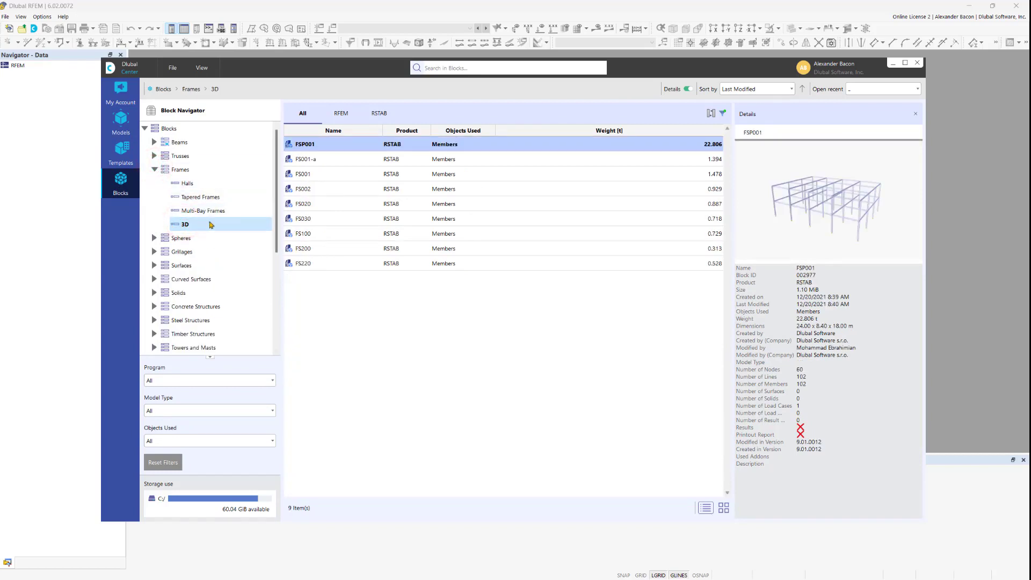
pyautogui.click(335, 219)
pyautogui.click(338, 206)
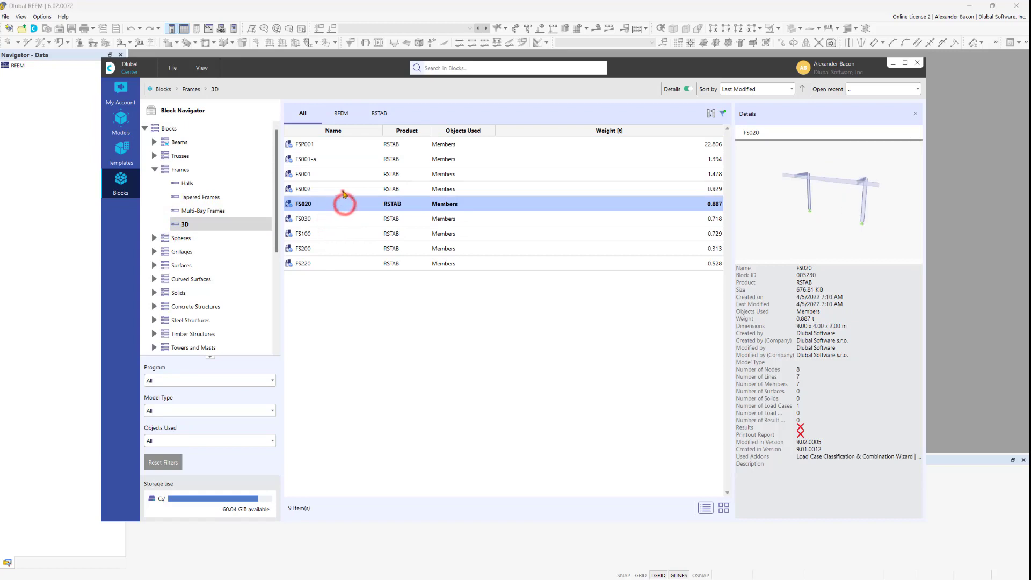
pyautogui.click(340, 189)
pyautogui.click(341, 172)
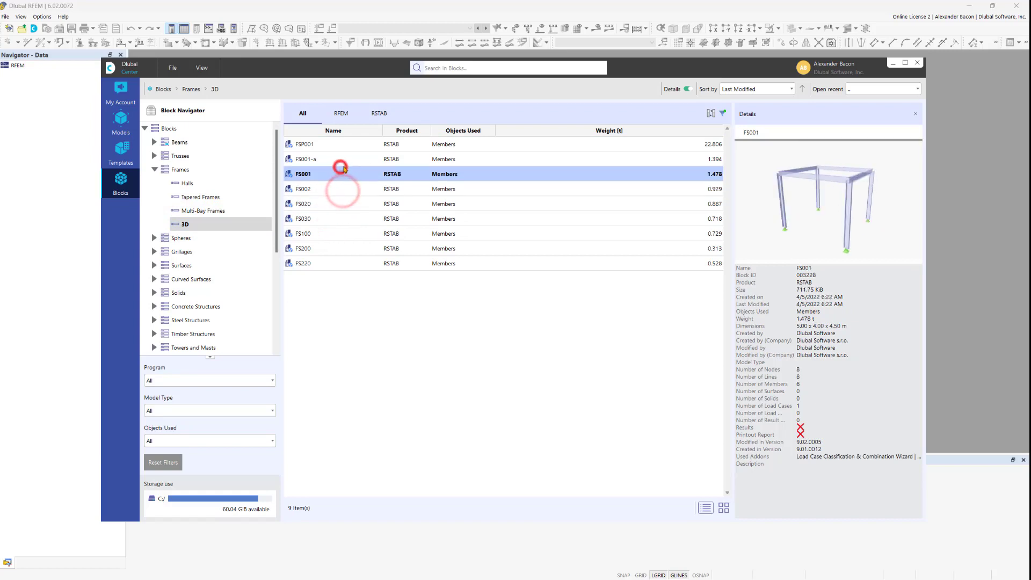
pyautogui.click(917, 62)
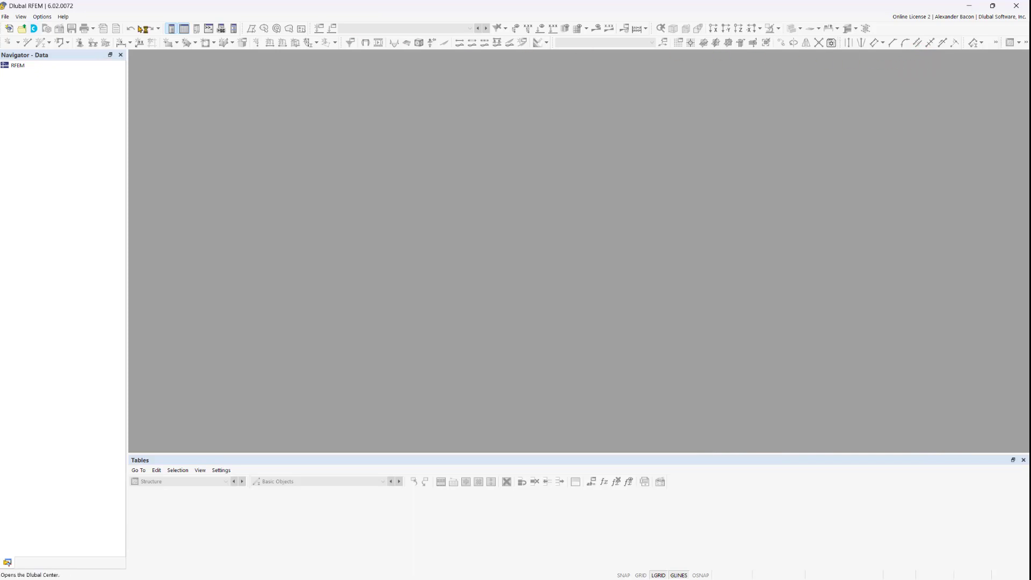
# Open the existing model file Base 10.rf6.
pyautogui.click(6, 17)
pyautogui.click(27, 109)
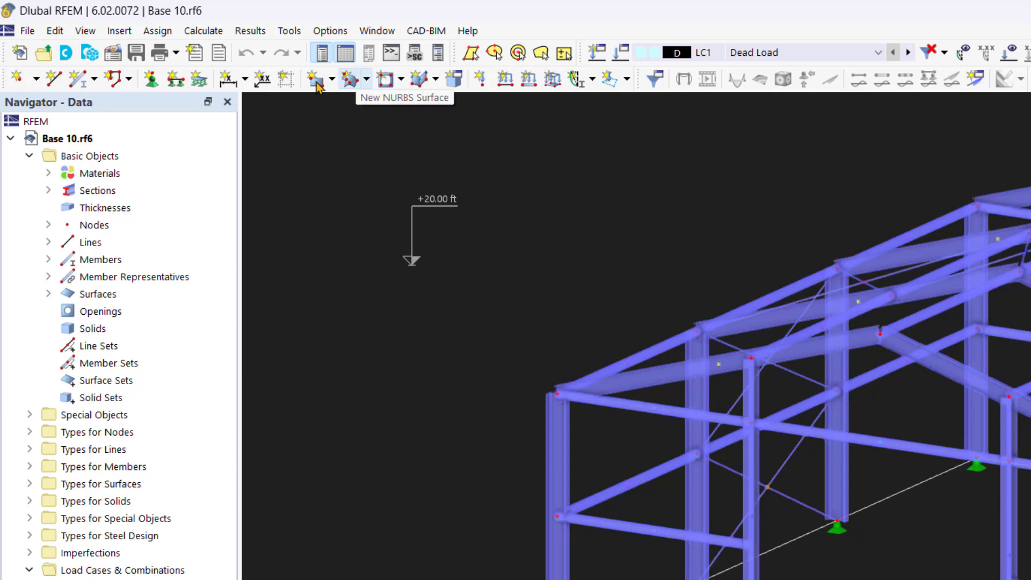
pyautogui.click(366, 80)
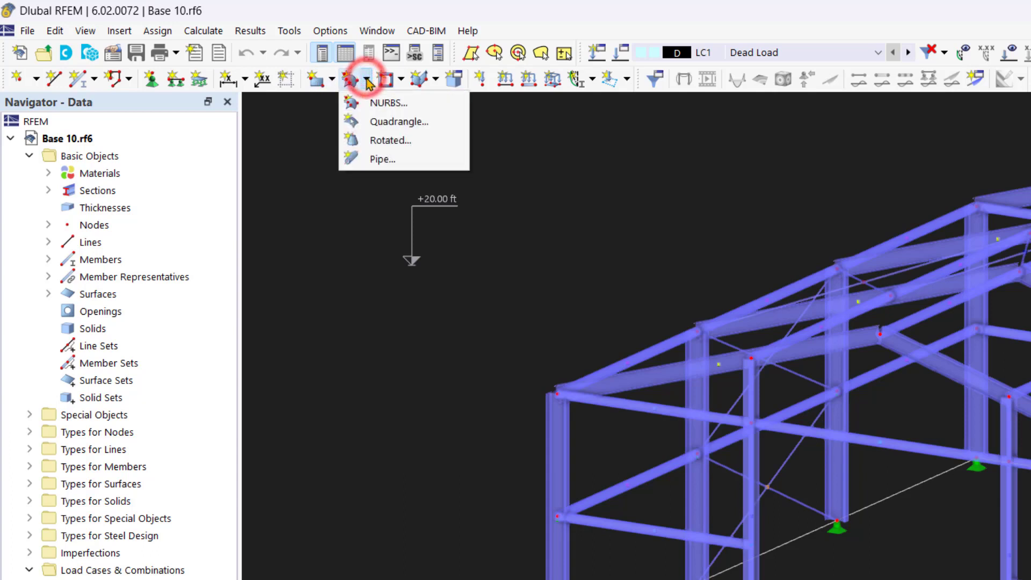
pyautogui.click(333, 80)
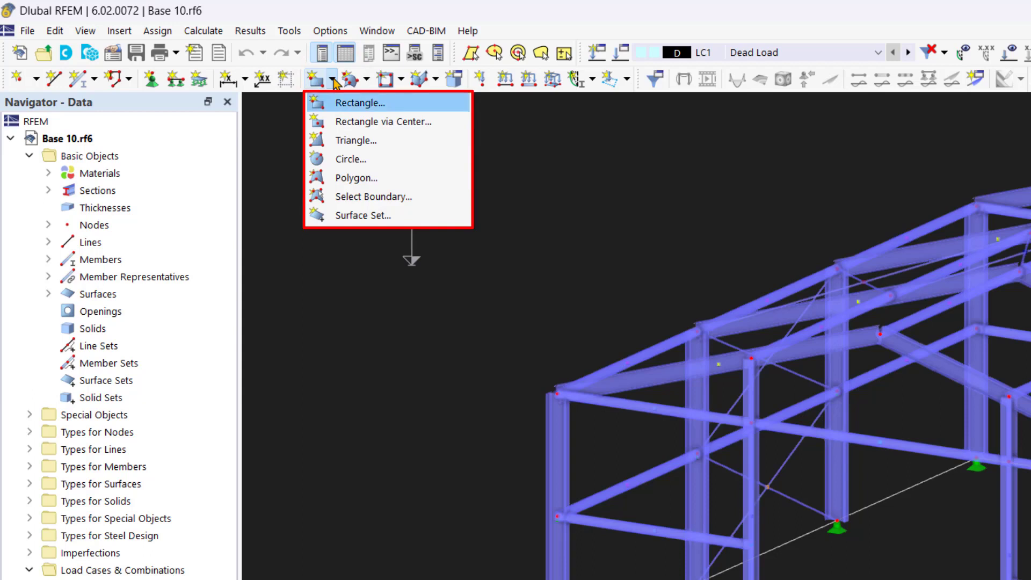
pyautogui.press('Down')
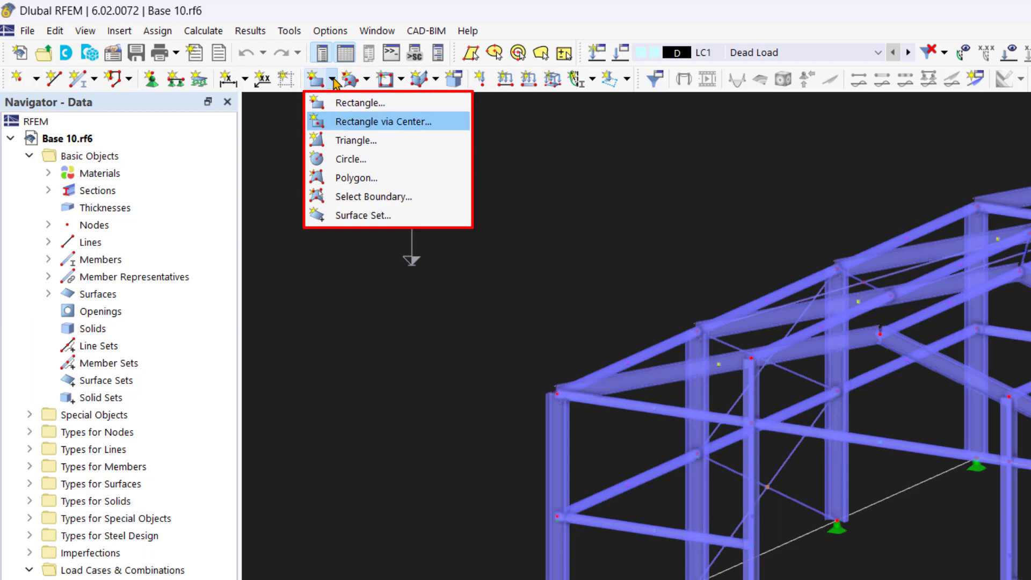
pyautogui.press('Up')
pyautogui.click(389, 114)
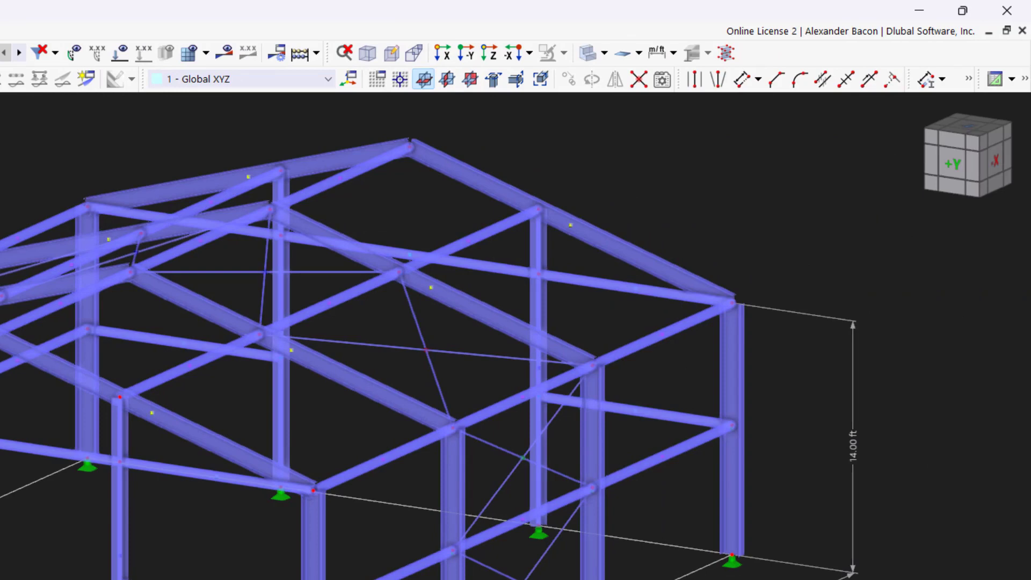
# Customize the toolbars by adding the Cascade and Tile Horizontally window commands beside the object insertion commands.
pyautogui.rightClick(769, 63)
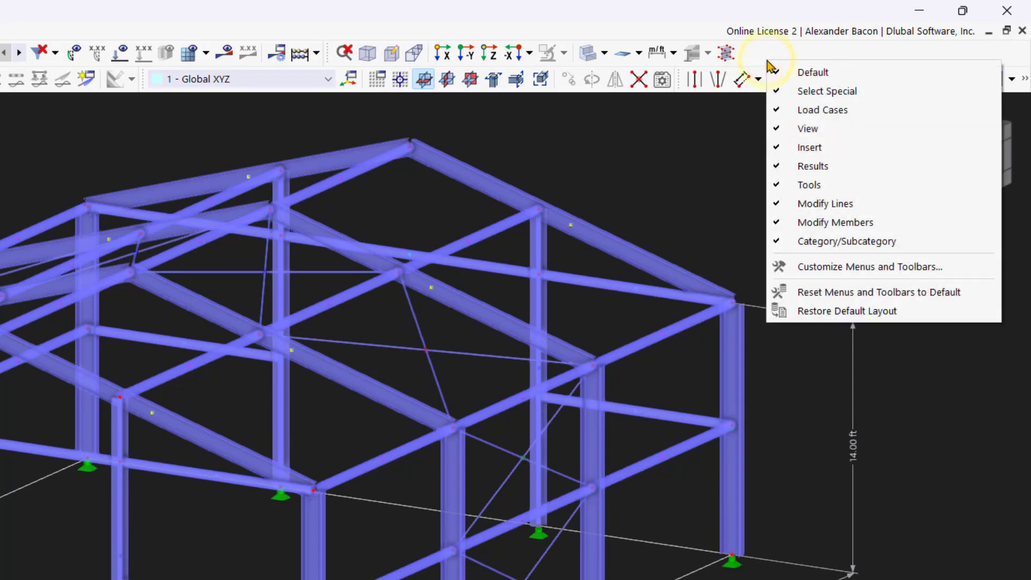
pyautogui.click(814, 271)
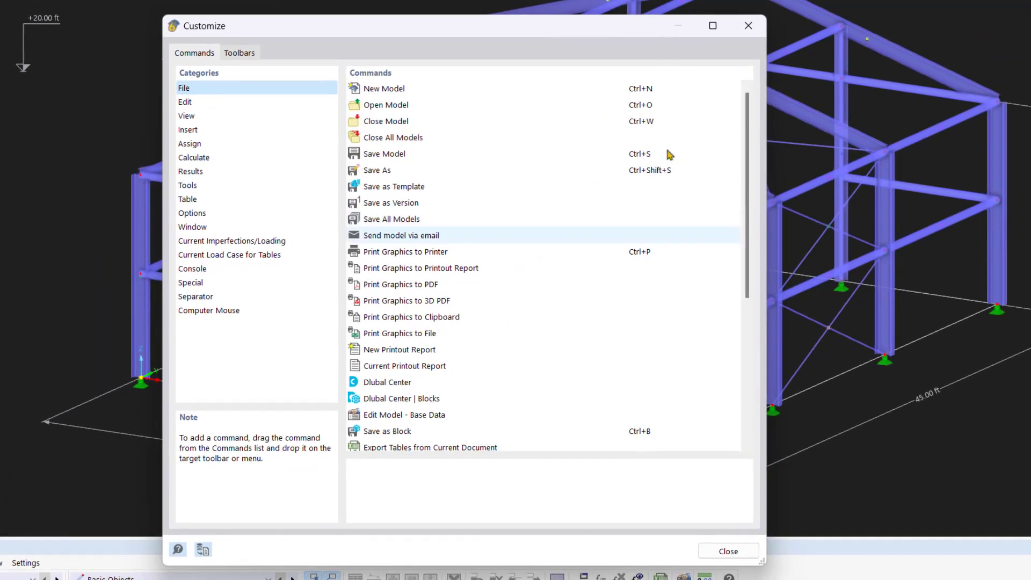
pyautogui.click(270, 226)
pyautogui.click(263, 213)
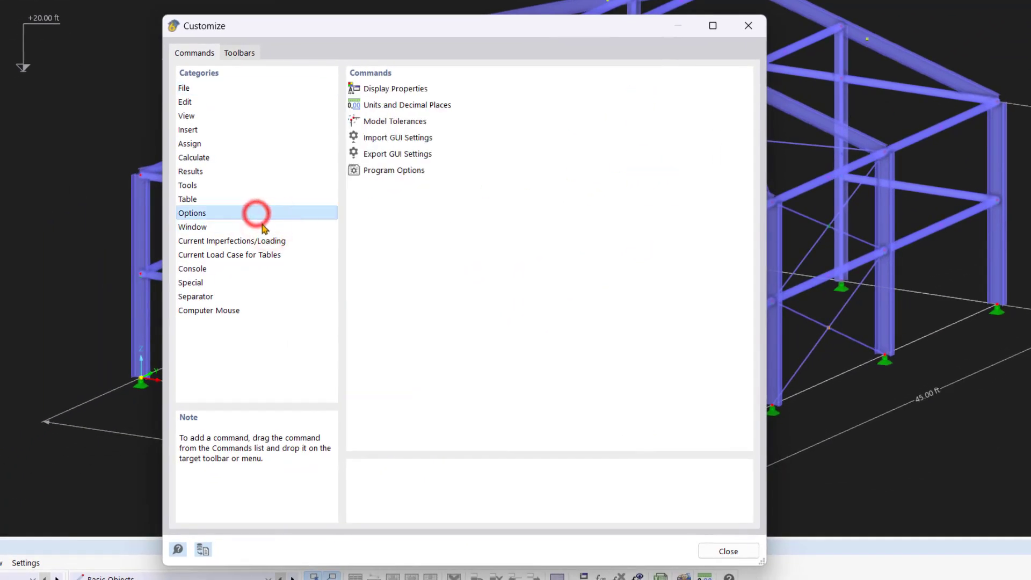
pyautogui.click(265, 226)
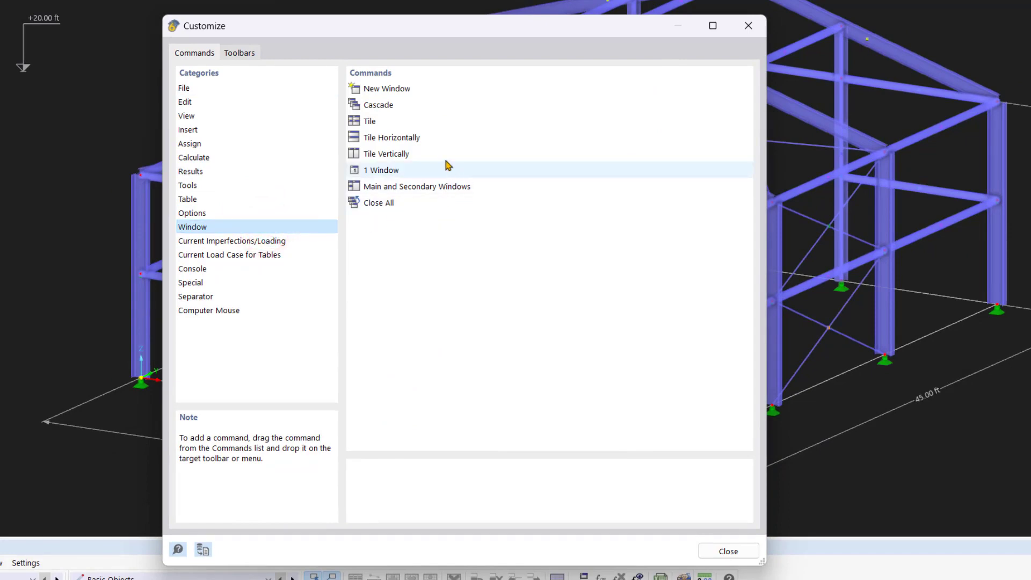
pyautogui.moveTo(407, 110)
pyautogui.mouseDown()
pyautogui.moveTo(322, 70)
pyautogui.moveTo(191, 66)
pyautogui.mouseUp()
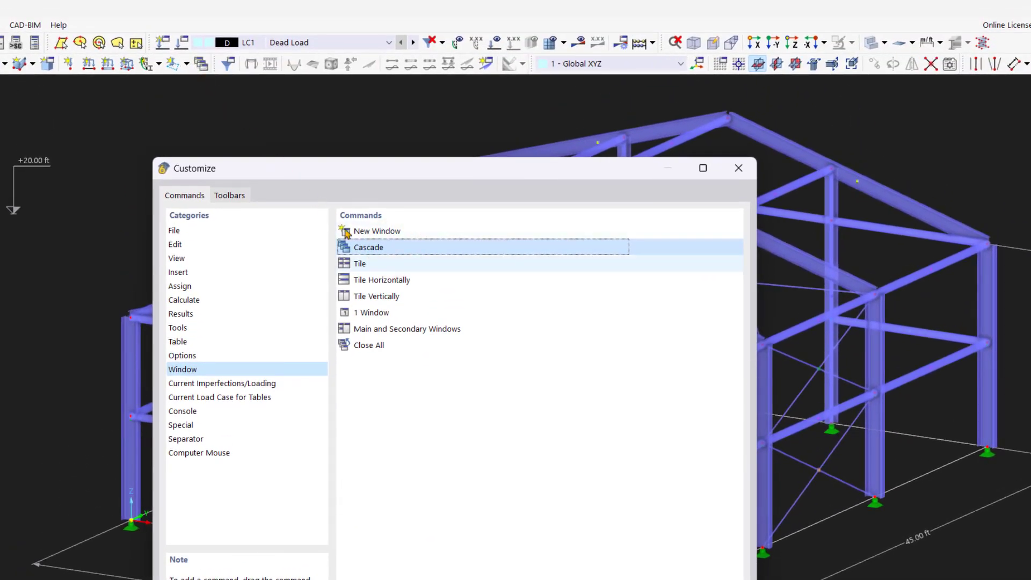
pyautogui.moveTo(390, 279); pyautogui.dragTo(212, 64)
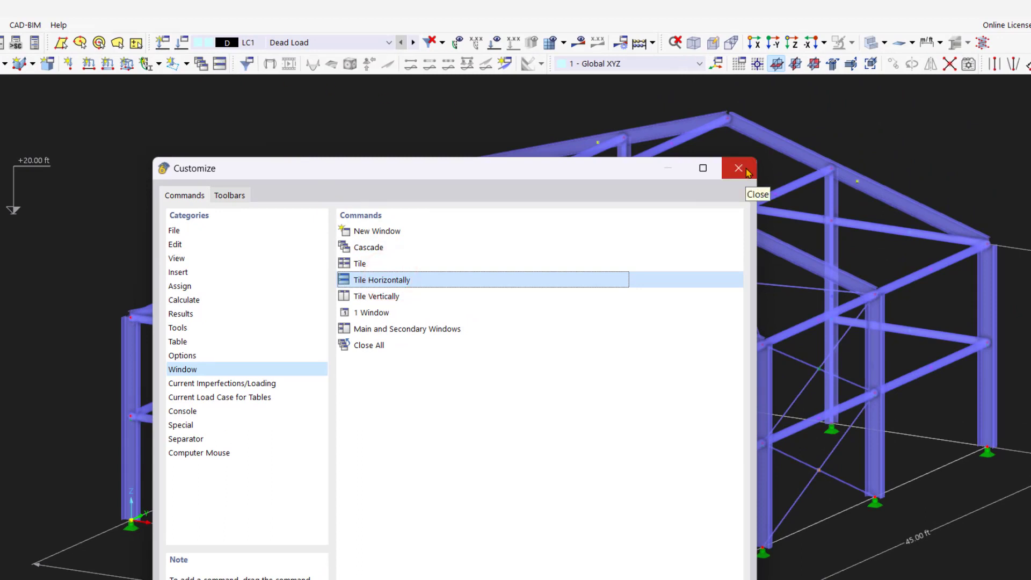
pyautogui.click(746, 171)
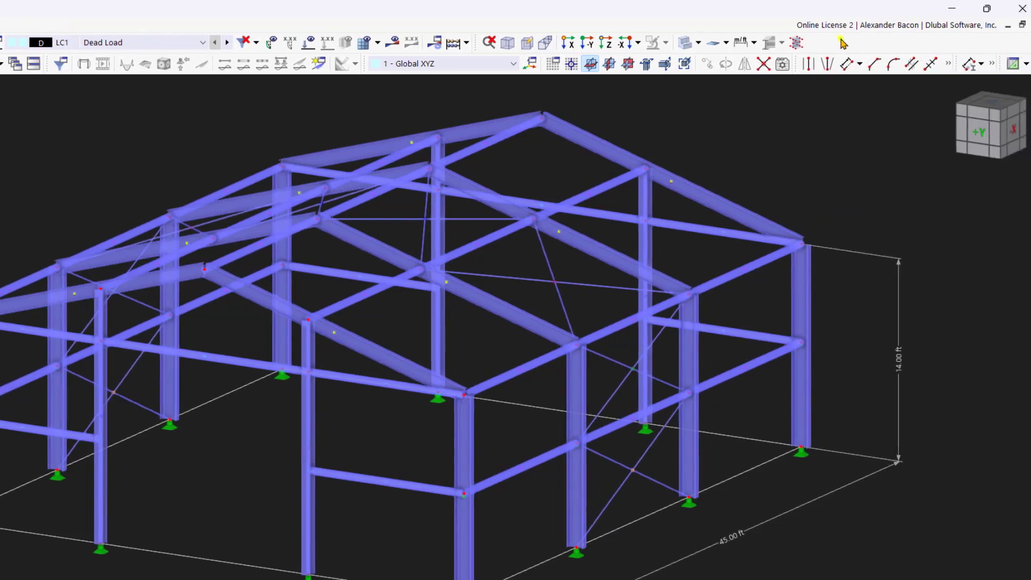
# Reset the menus and toolbars to their default arrangement.
pyautogui.rightClick(1029, 43)
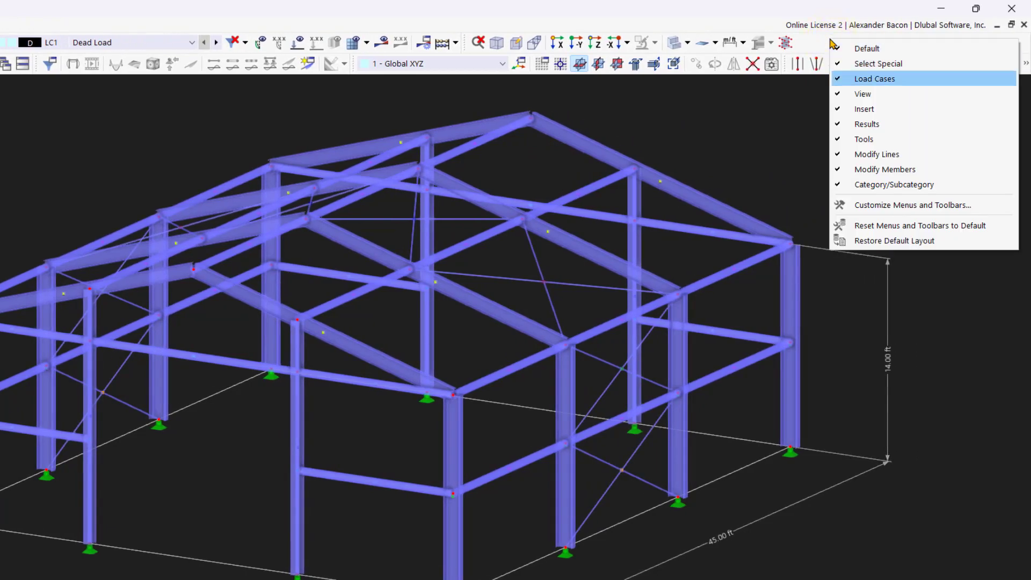
pyautogui.click(906, 234)
pyautogui.click(333, 505)
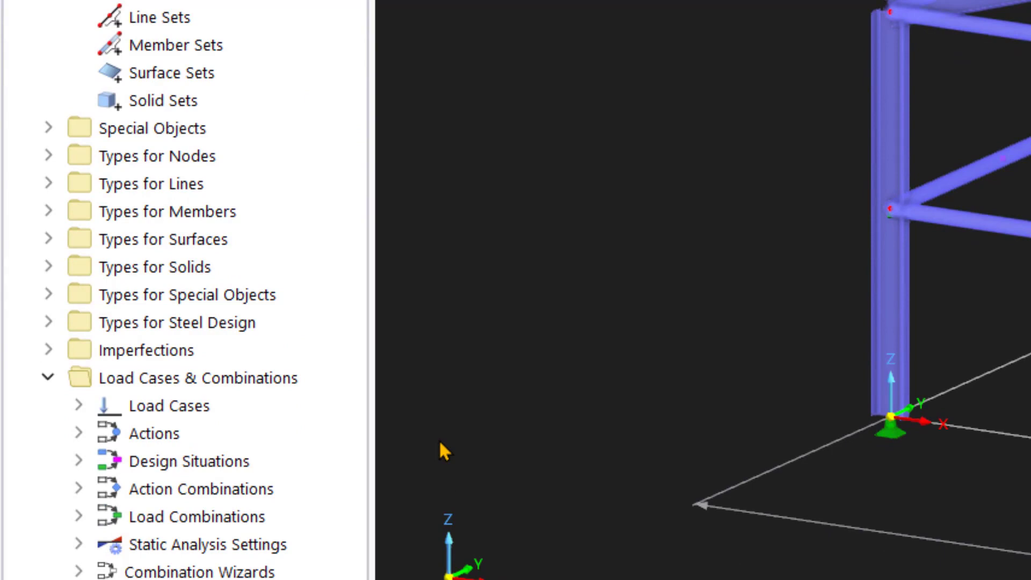
# Expand the member types and the member list in the data navigator, and find truss member 72 in the model.
pyautogui.click(52, 213)
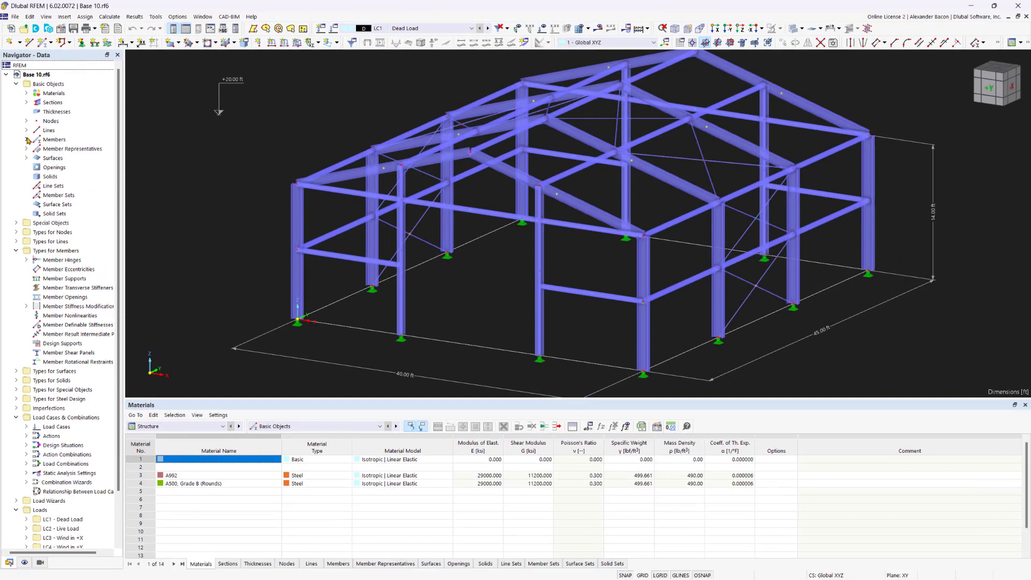
pyautogui.click(26, 139)
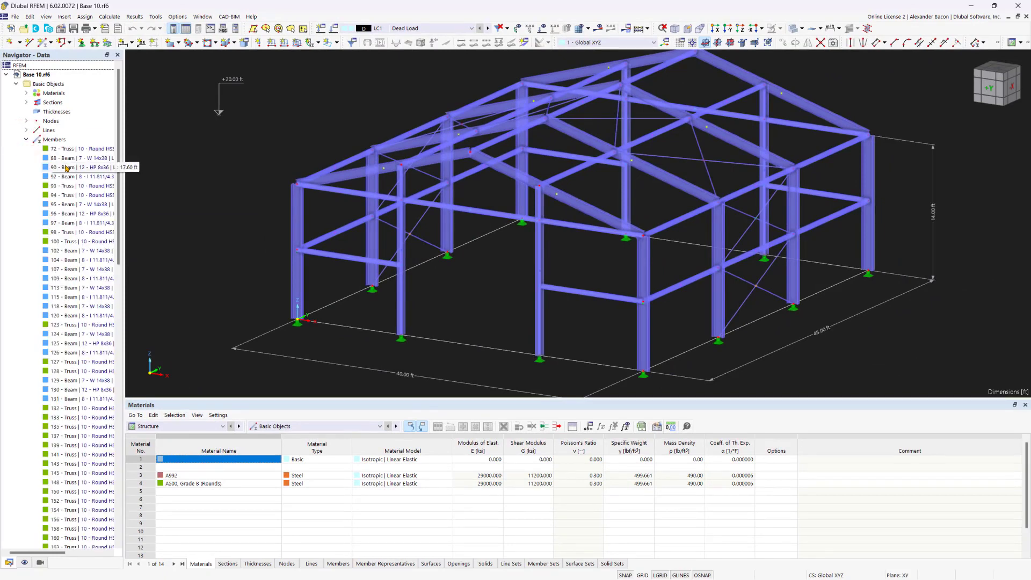
pyautogui.rightClick(66, 168)
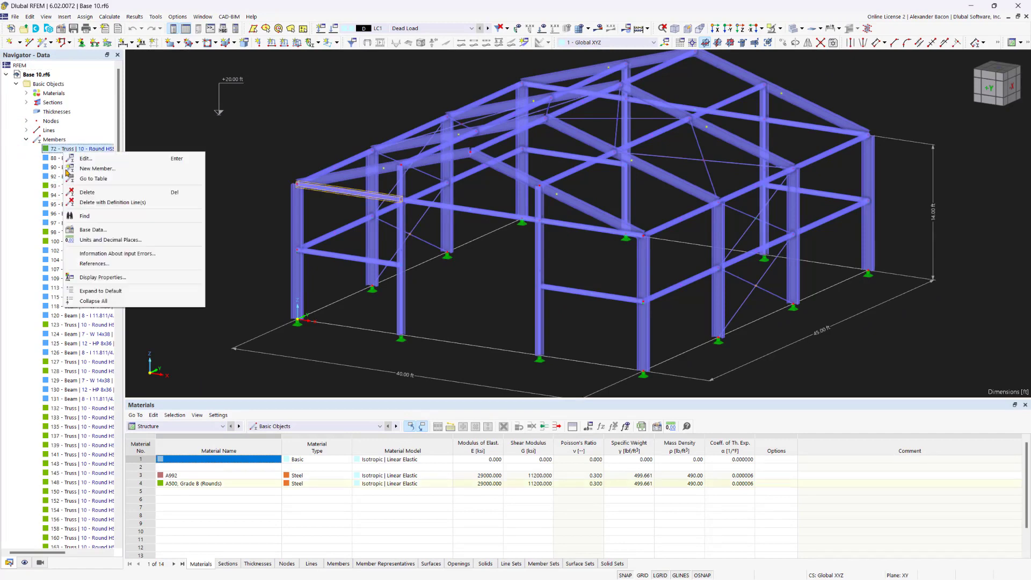
pyautogui.click(88, 204)
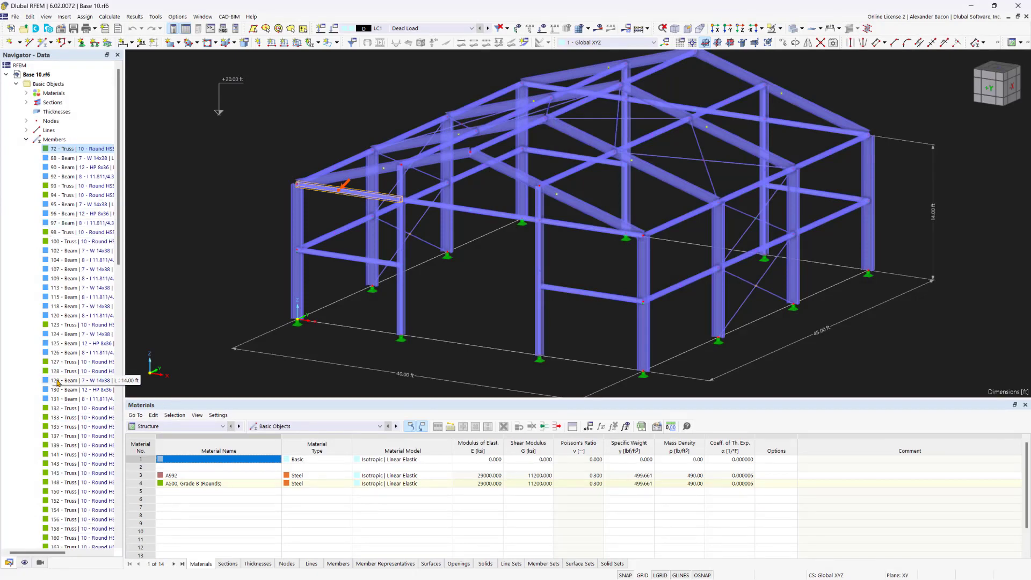
# Review the model's display settings from basic objects and loads down to numbering and rendering.
pyautogui.click(22, 561)
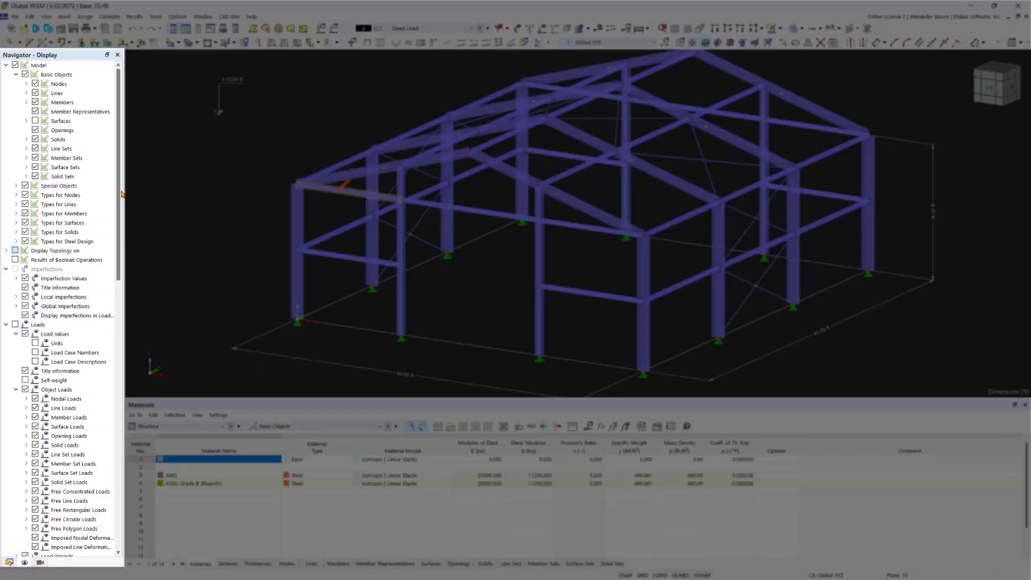
pyautogui.moveTo(122, 193); pyautogui.dragTo(123, 450)
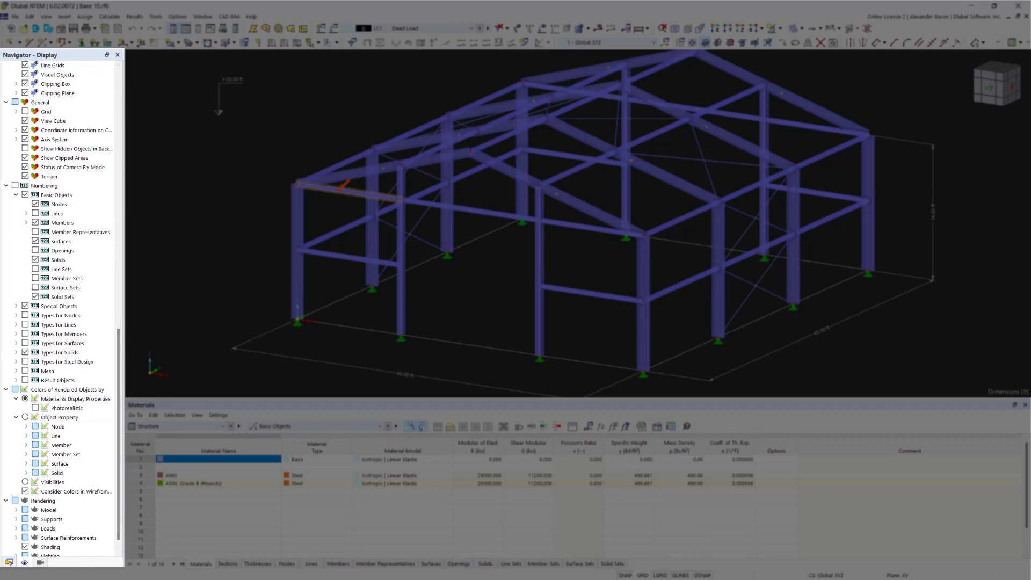
# Zoom in on the near part of the frame and save it as a user-defined view named View 1.
pyautogui.click(40, 562)
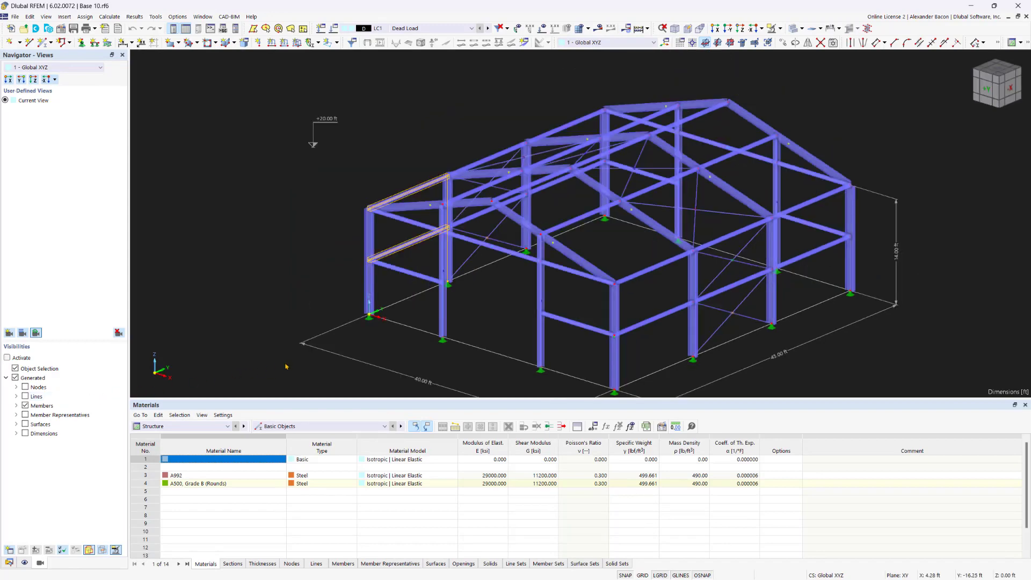
pyautogui.click(310, 359)
pyautogui.scroll(3, 311, 359)
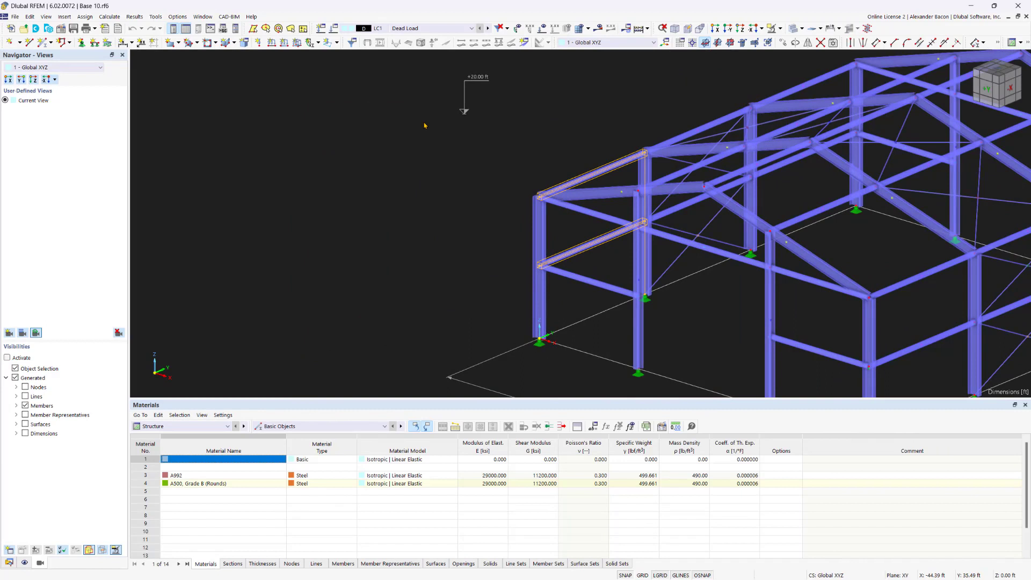
pyautogui.click(8, 332)
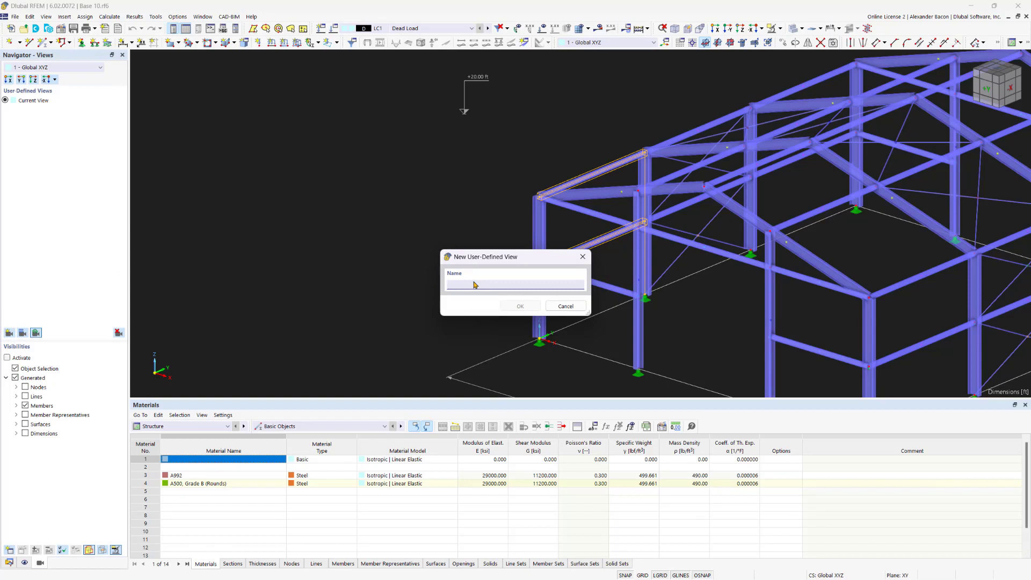
pyautogui.write('View 1')
pyautogui.click(530, 306)
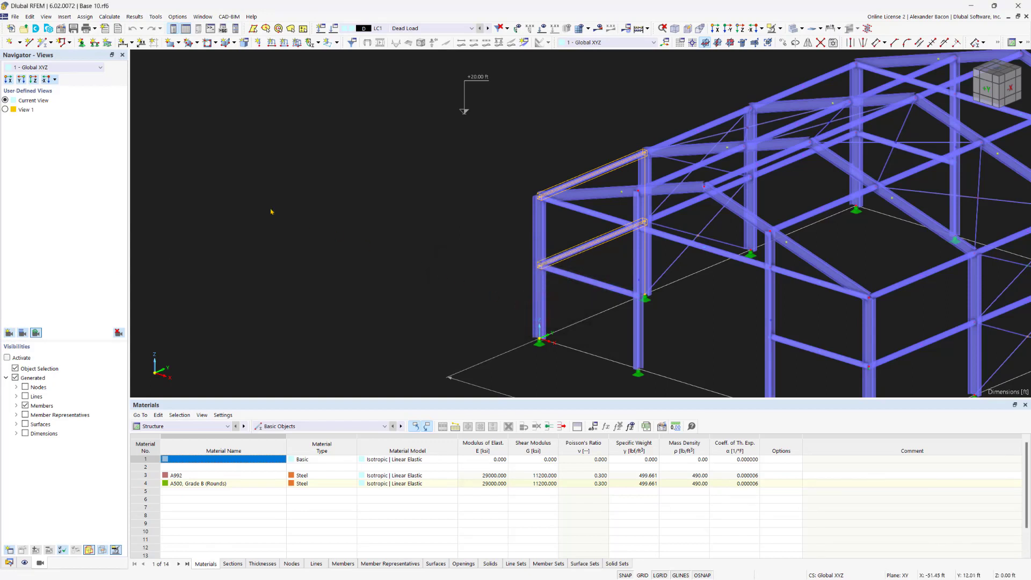
# Activate View 1 and delete it from the user-defined views.
pyautogui.click(6, 109)
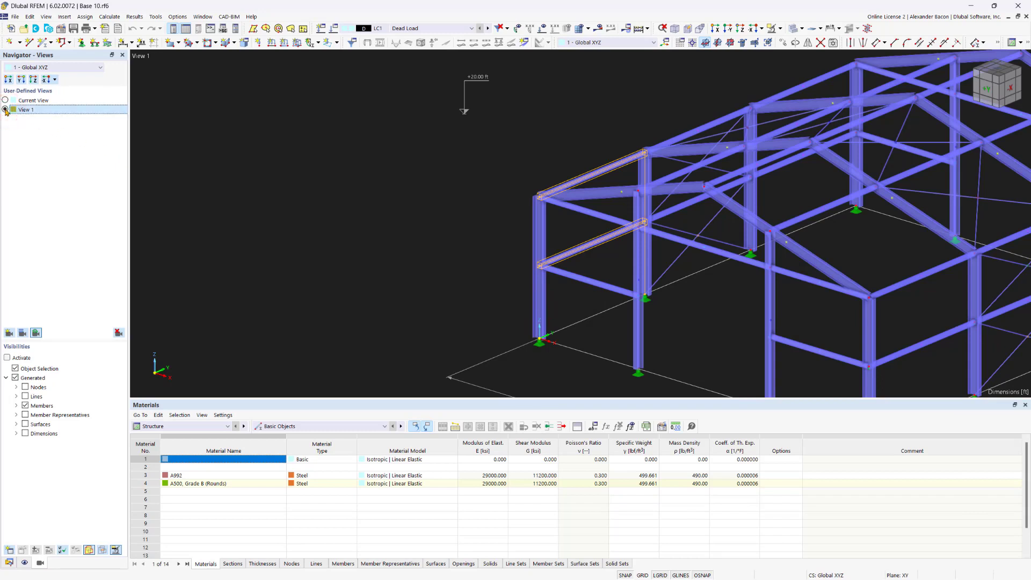
pyautogui.click(116, 332)
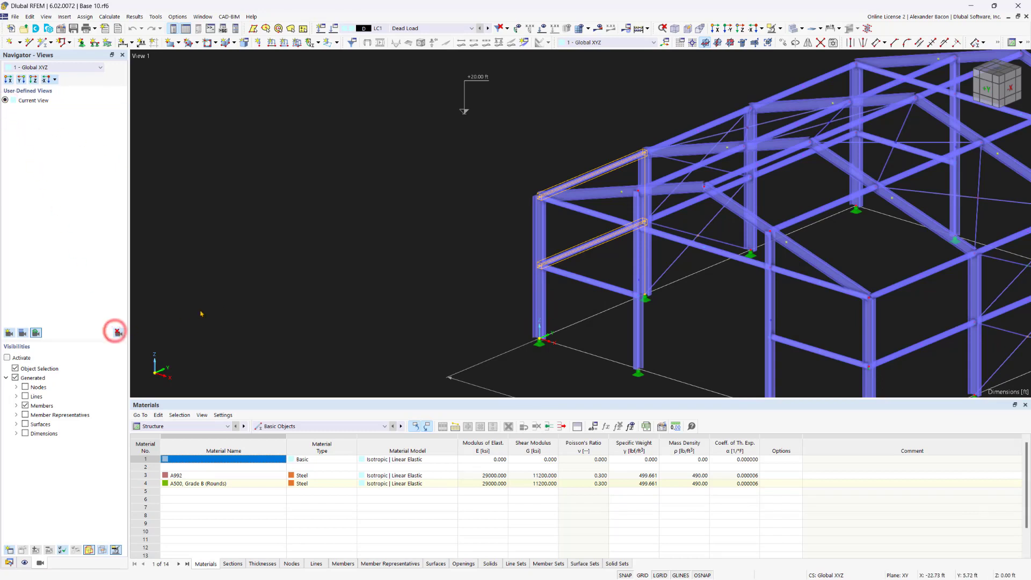
pyautogui.moveTo(470, 248); pyautogui.dragTo(336, 206, button='middle')
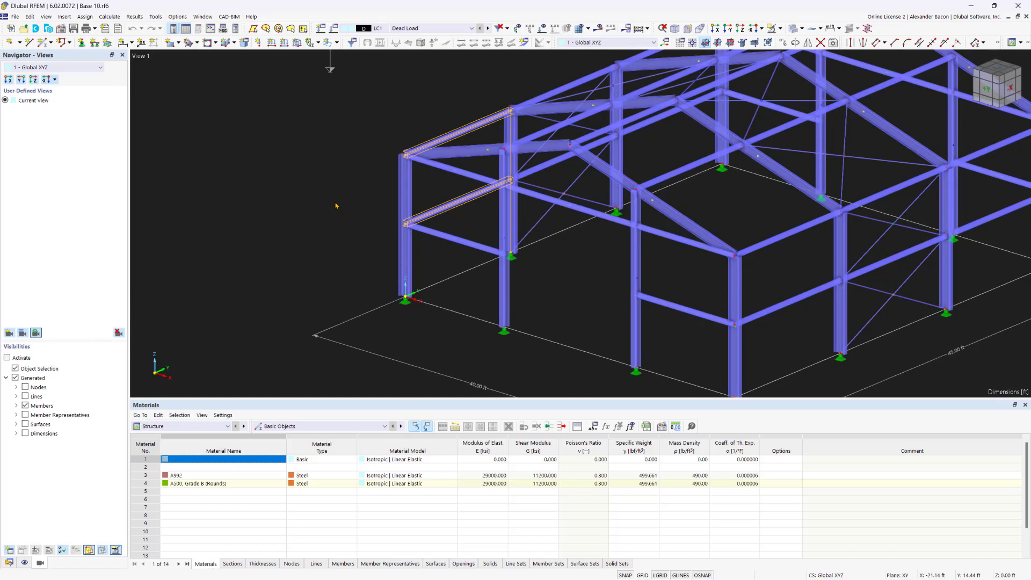
# Calculate the model and display the static analysis results for LC1 Dead Load.
pyautogui.press('F5')
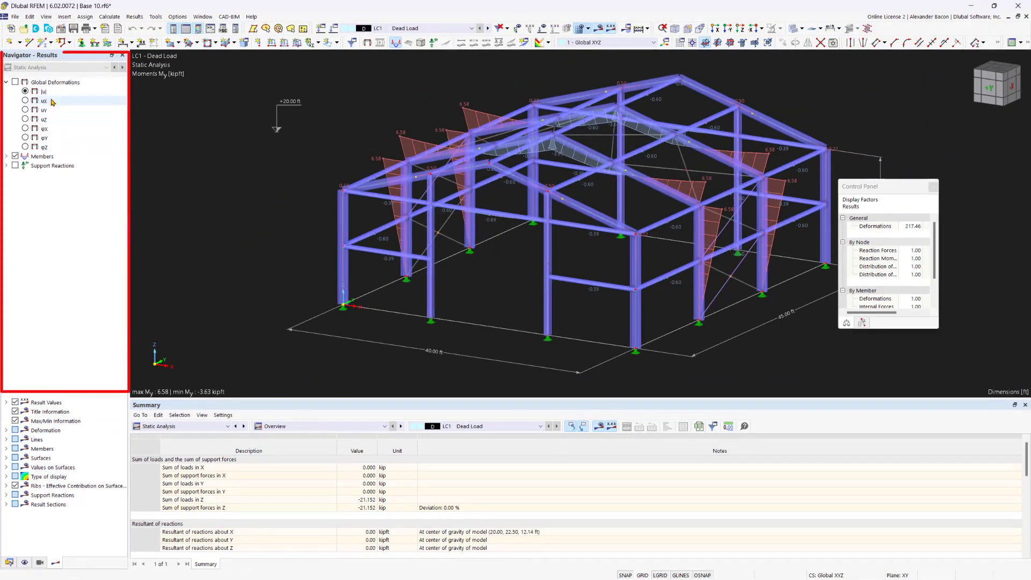
# Display the global deformations of the model and switch the table category from static analysis to Structure.
pyautogui.click(15, 82)
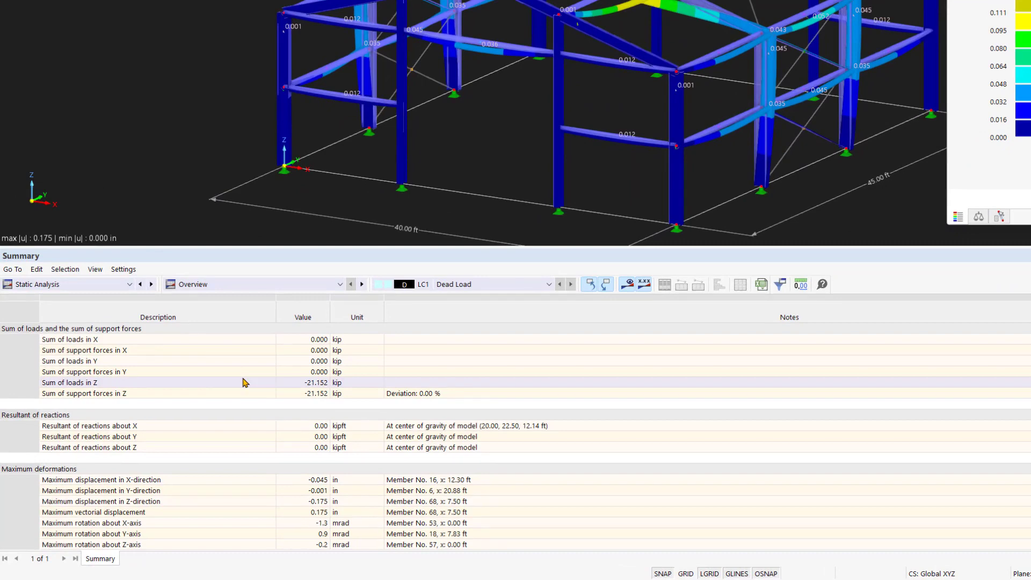
pyautogui.click(201, 284)
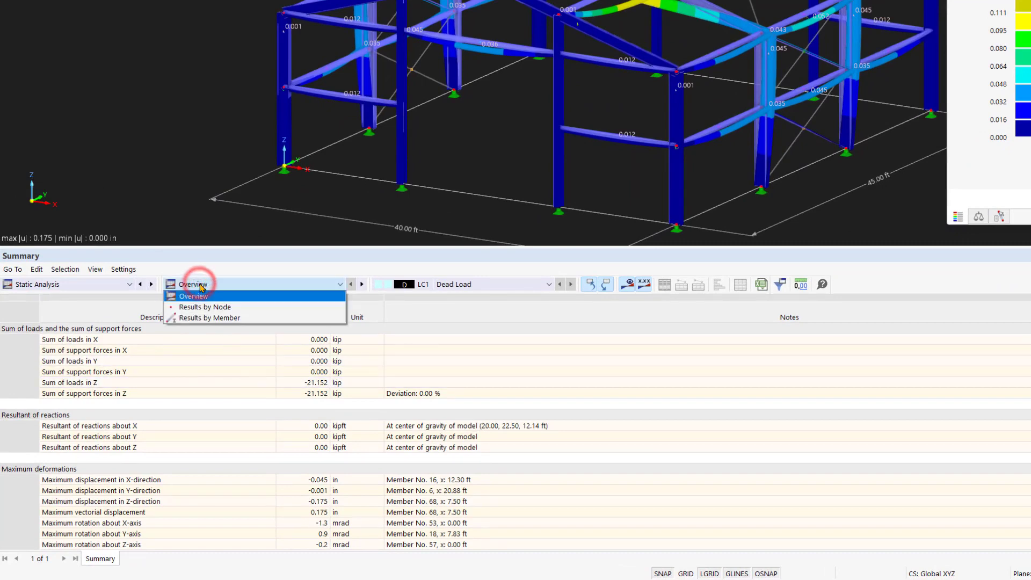
pyautogui.click(96, 283)
pyautogui.click(95, 283)
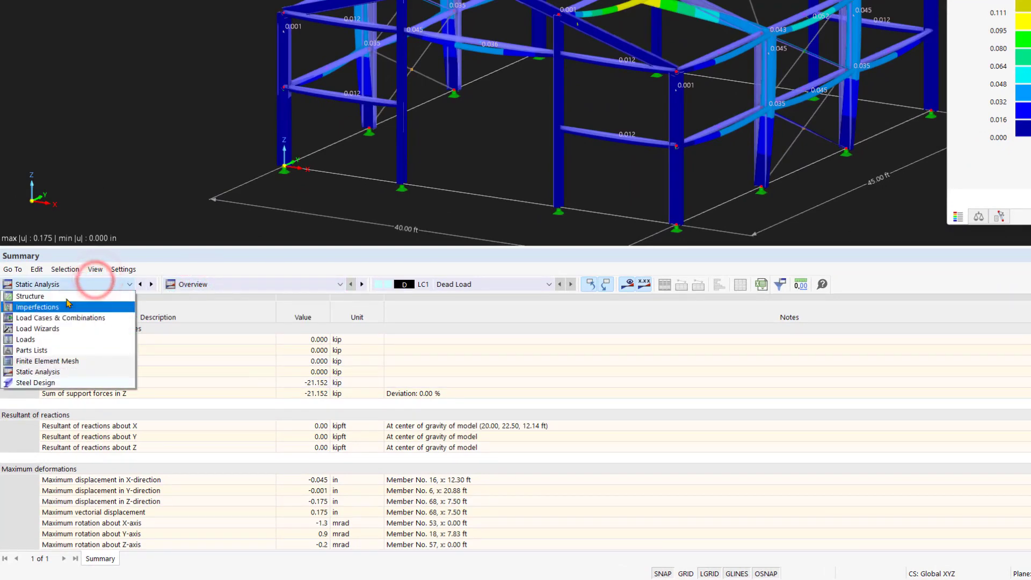
pyautogui.click(67, 301)
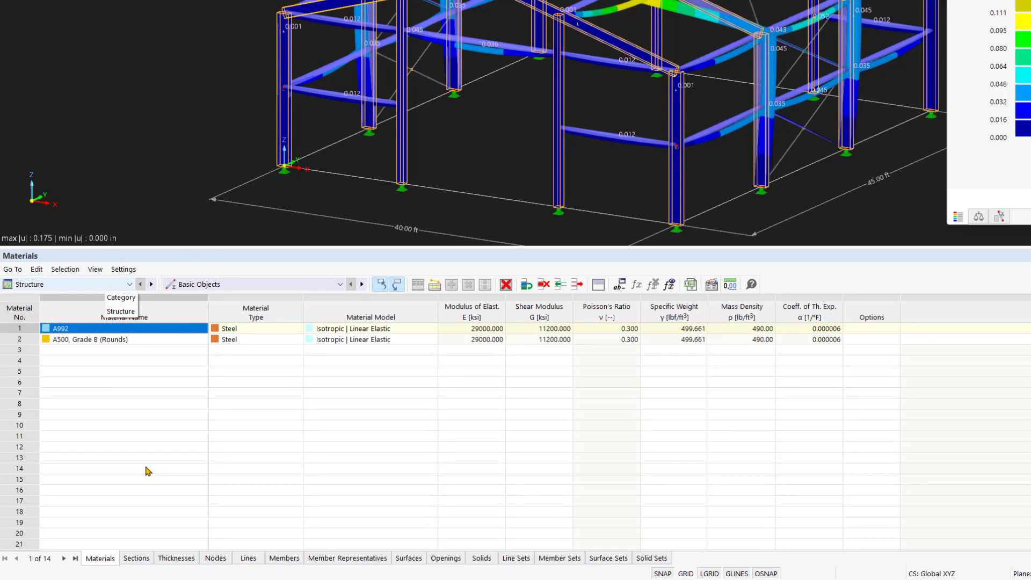
# Look through the Sections, Thicknesses, Nodes and Lines tables and the object groups available for the Structure category.
pyautogui.click(141, 559)
pyautogui.click(167, 559)
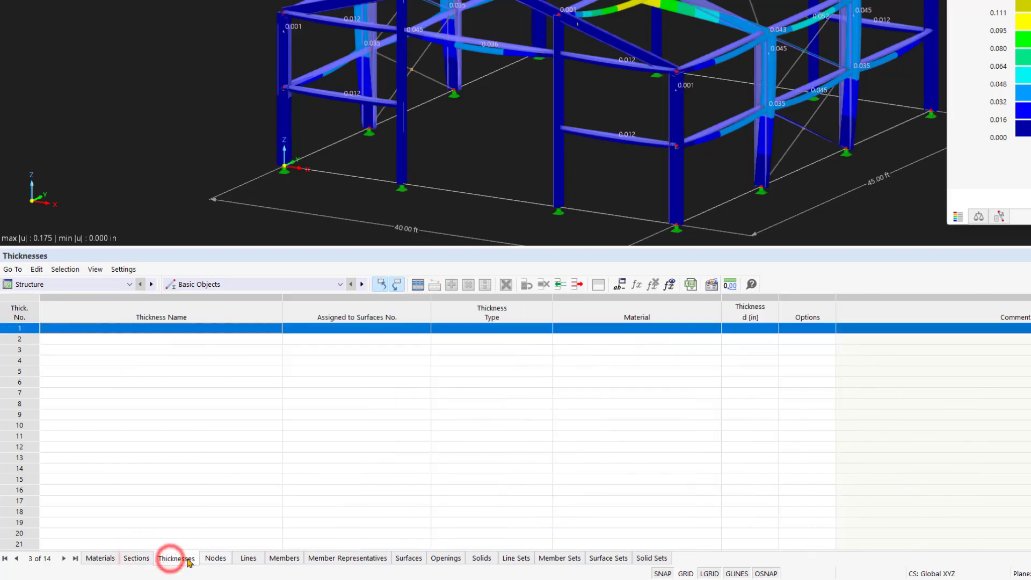
pyautogui.click(215, 558)
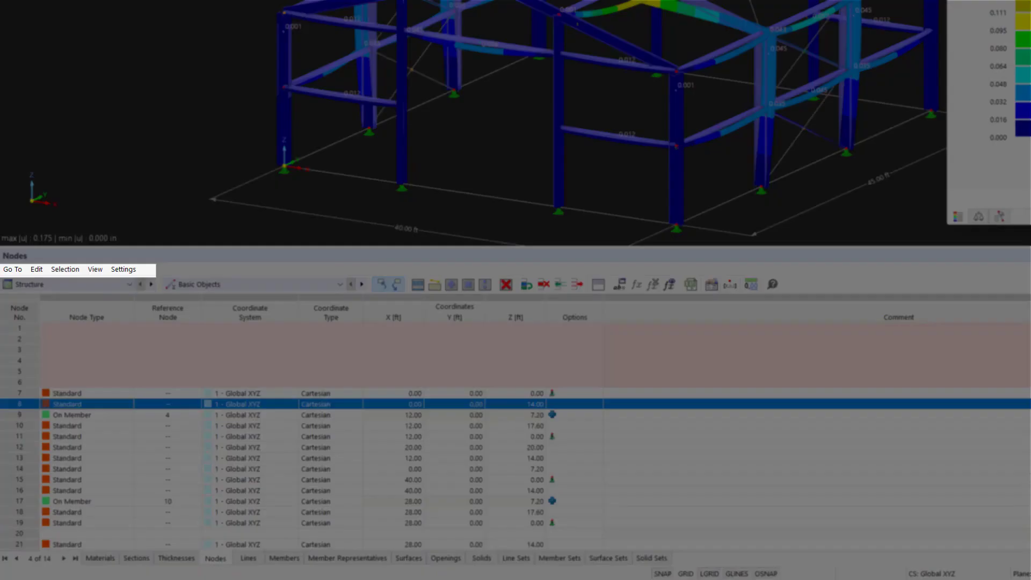
pyautogui.click(248, 559)
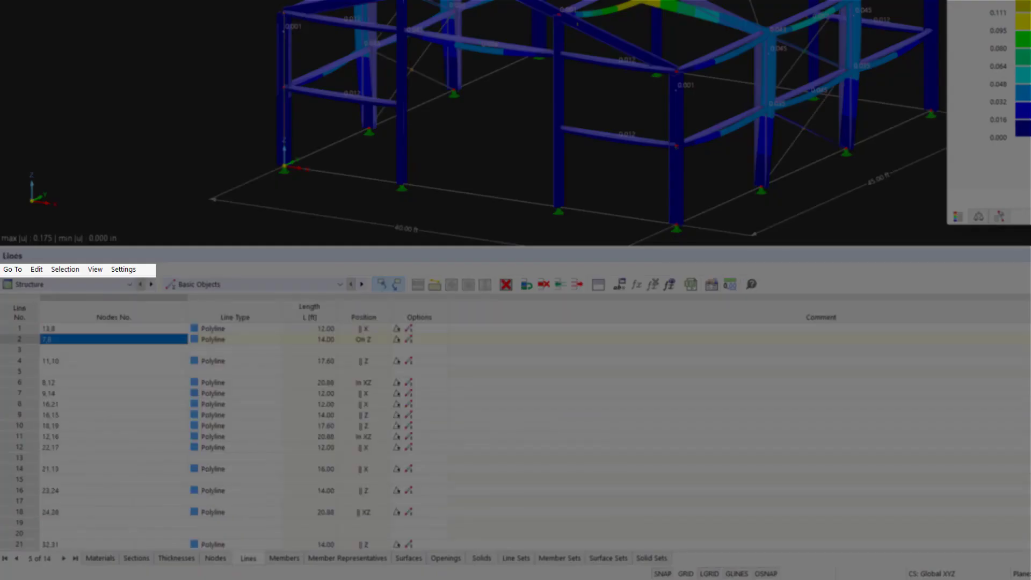
pyautogui.hotkey('alt', 'Down')
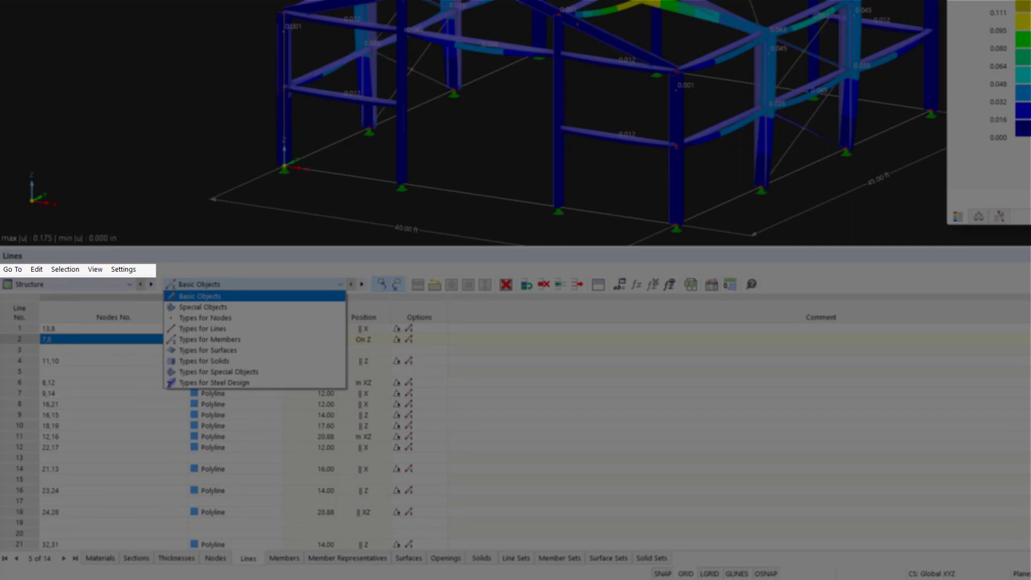
pyautogui.press('Escape')
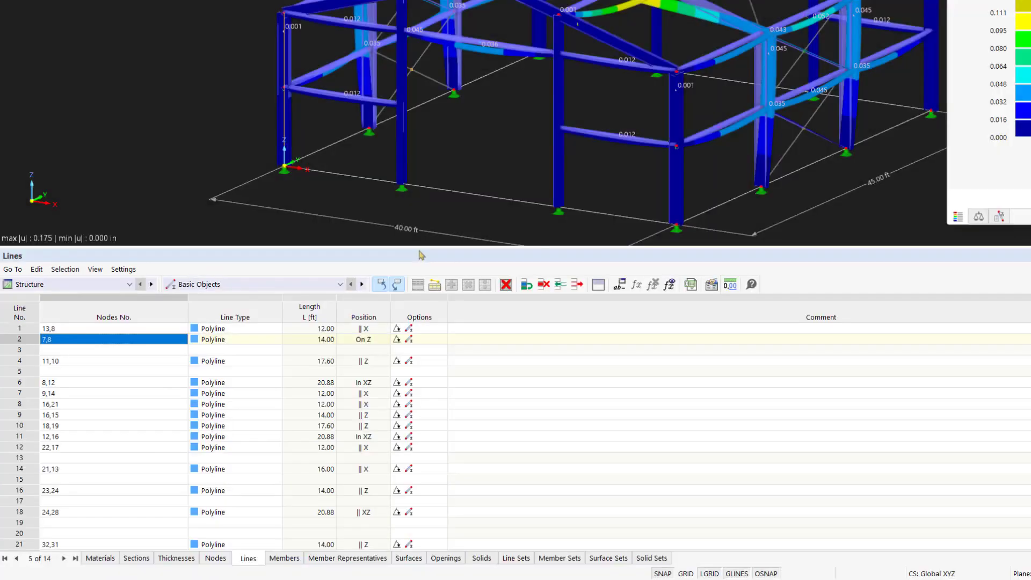
# Reduce the height of the table area and move the Control Panel away from the view cube.
pyautogui.moveTo(468, 253); pyautogui.dragTo(469, 409)
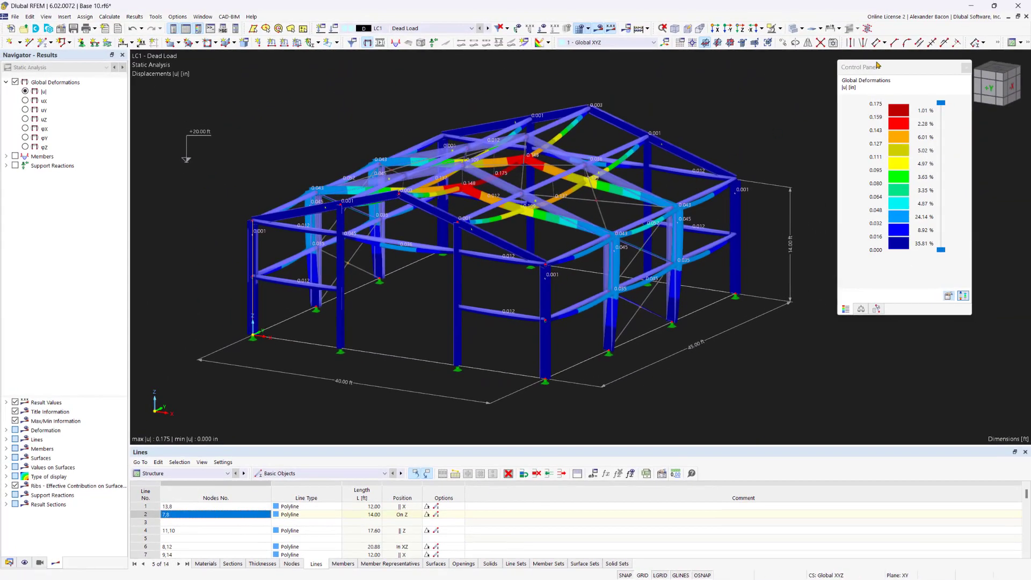
pyautogui.moveTo(877, 65); pyautogui.dragTo(845, 103)
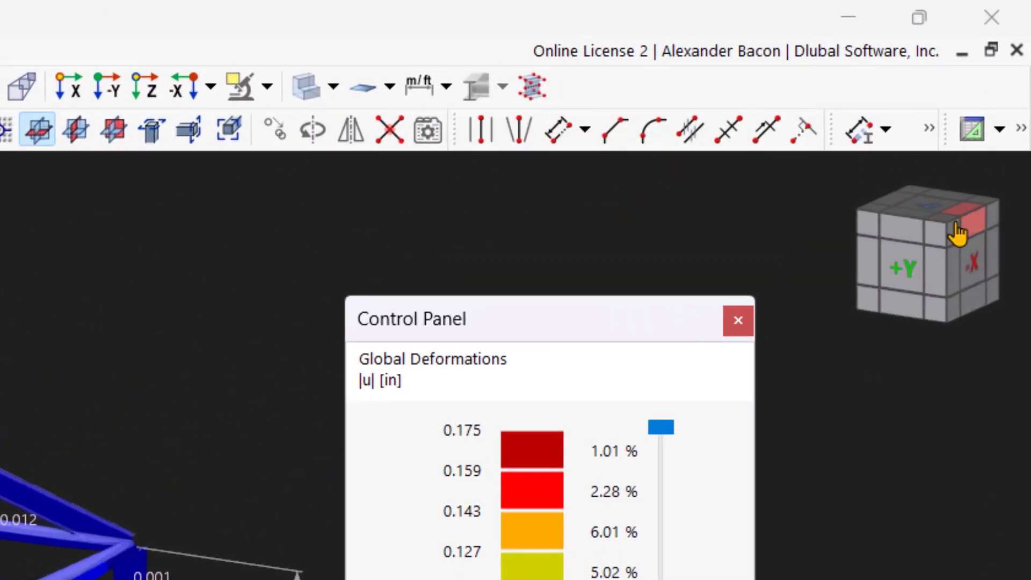
# View the deformed frame from its +Y/-X corner and straight along +Y, and orbit back to a view of the whole frame.
pyautogui.click(956, 229)
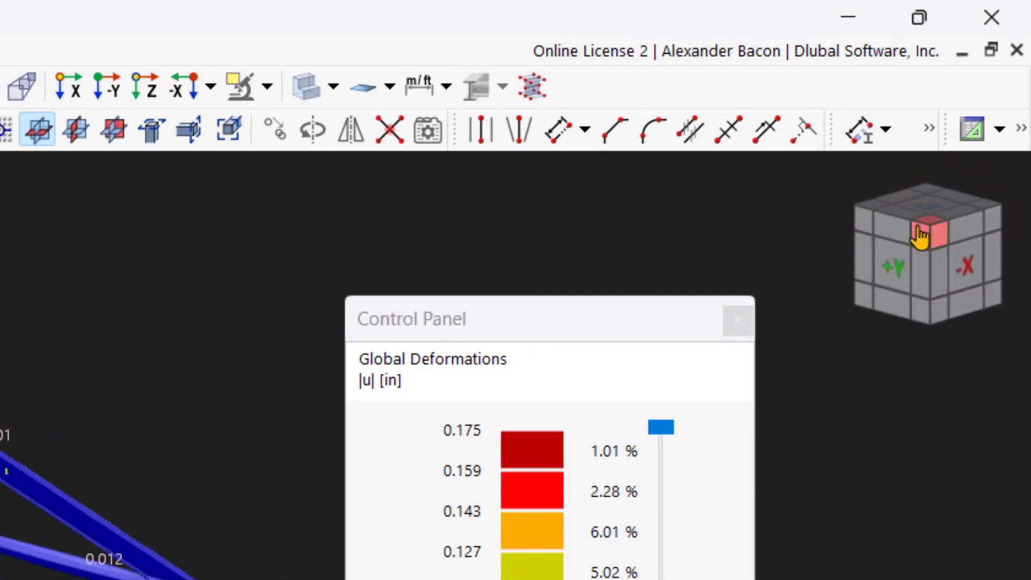
pyautogui.click(879, 290)
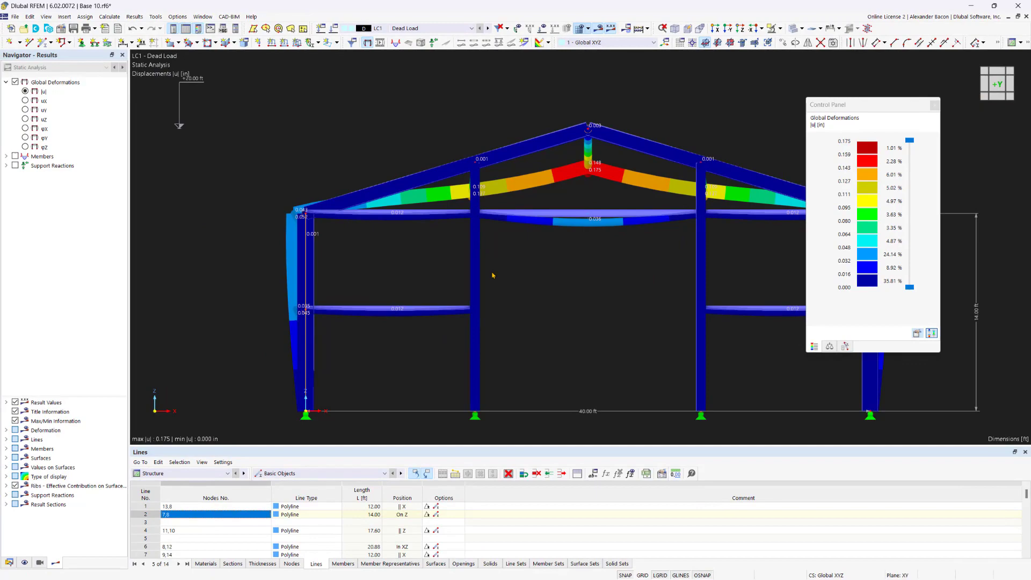
pyautogui.keyDown('ctrl'); pyautogui.moveTo(492, 275); pyautogui.dragTo(447, 290, button='middle'); pyautogui.keyUp('ctrl')
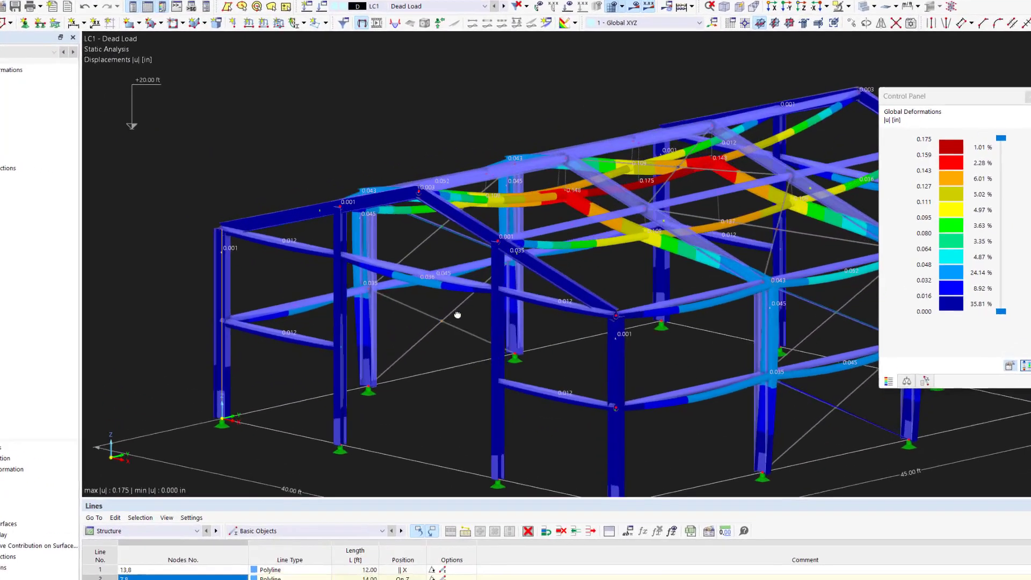
pyautogui.scroll(-3, 459, 319)
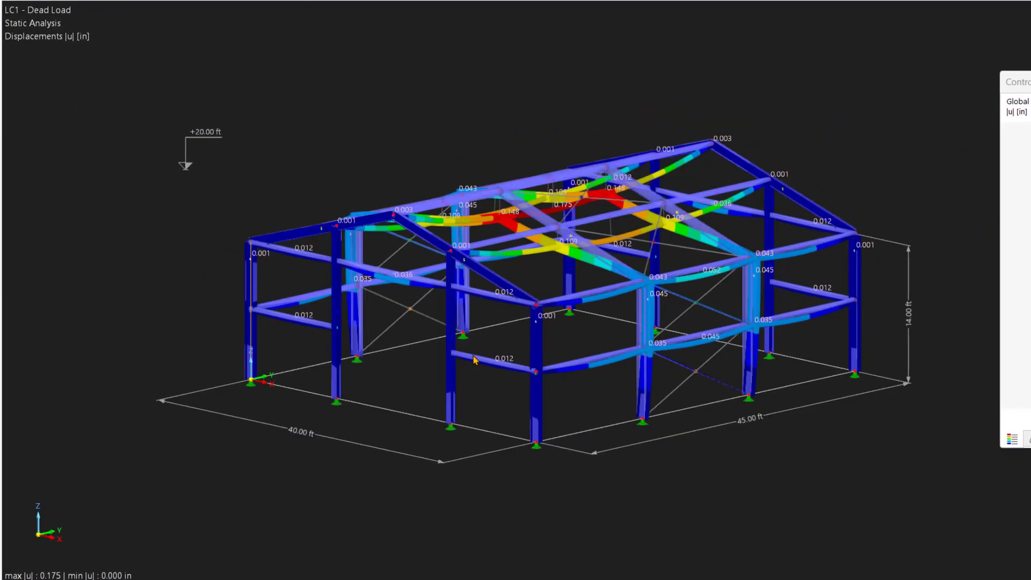
# Select the corner column at the origin with its base support and copy both to a free spot outside the frame.
pyautogui.click(252, 340)
pyautogui.moveTo(152, 475); pyautogui.dragTo(293, 190)
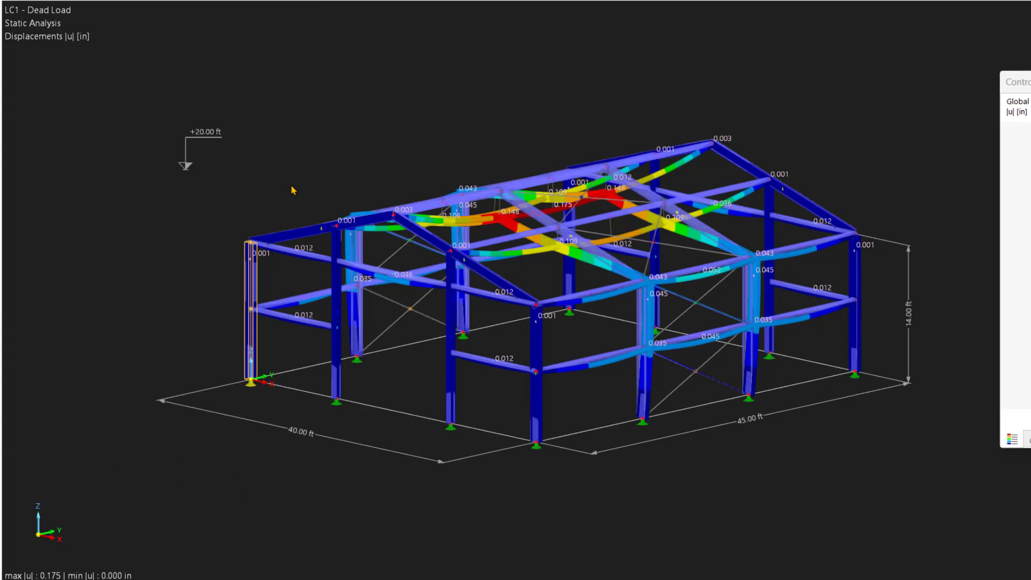
pyautogui.click(252, 344)
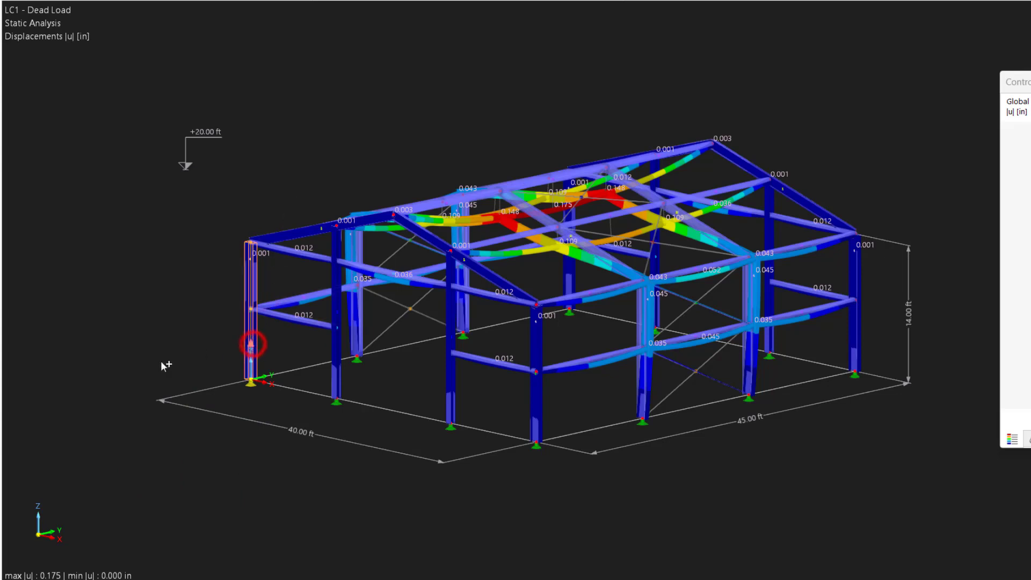
pyautogui.moveTo(165, 365); pyautogui.dragTo(123, 380)
pyautogui.click(642, 427)
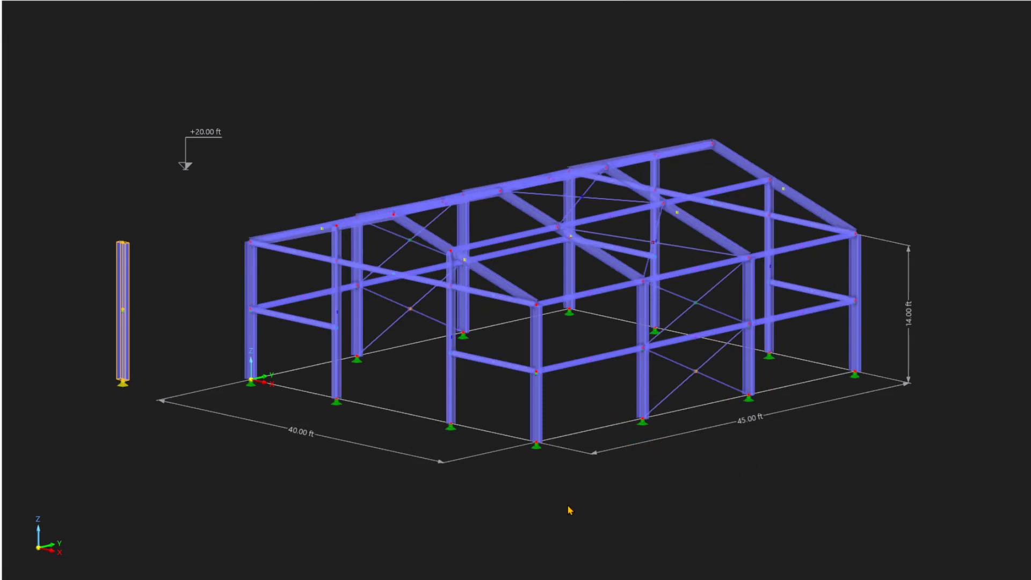
# Select the near corner column with an enclosing window, select crossing members with a crossing window, and clear each selection.
pyautogui.moveTo(502, 498); pyautogui.dragTo(568, 270)
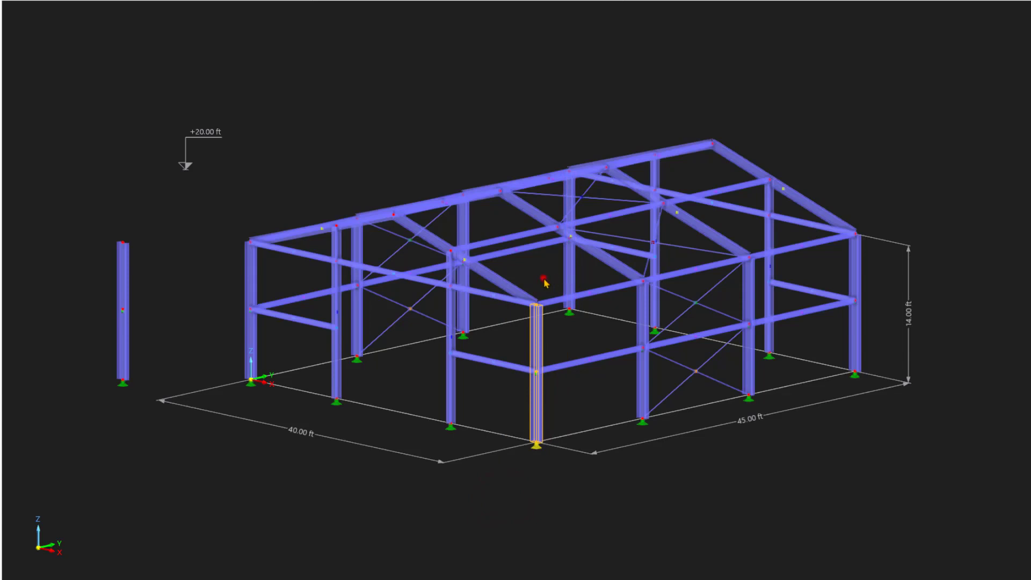
pyautogui.click(544, 280)
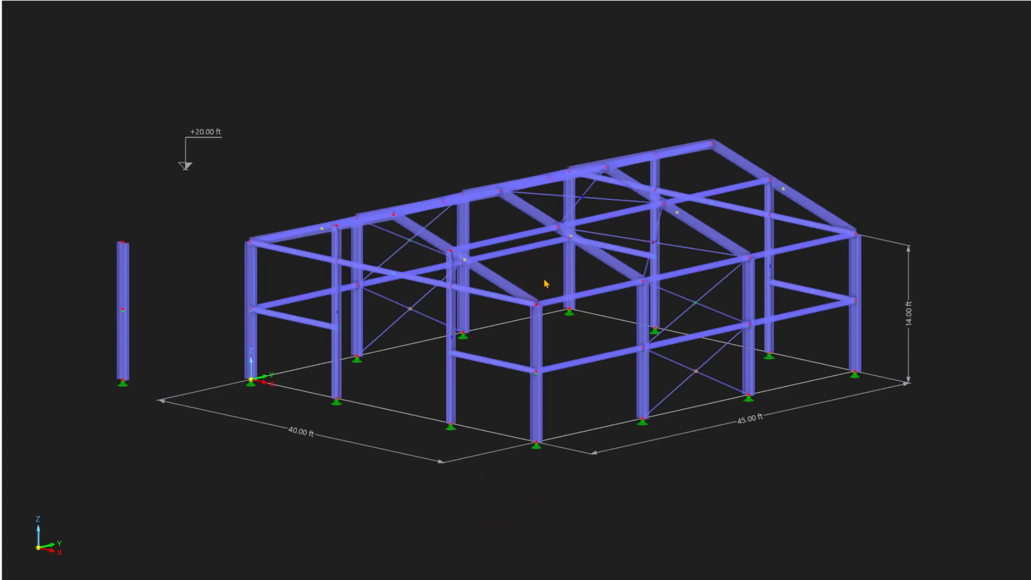
pyautogui.click(559, 278)
pyautogui.moveTo(542, 360); pyautogui.dragTo(467, 488)
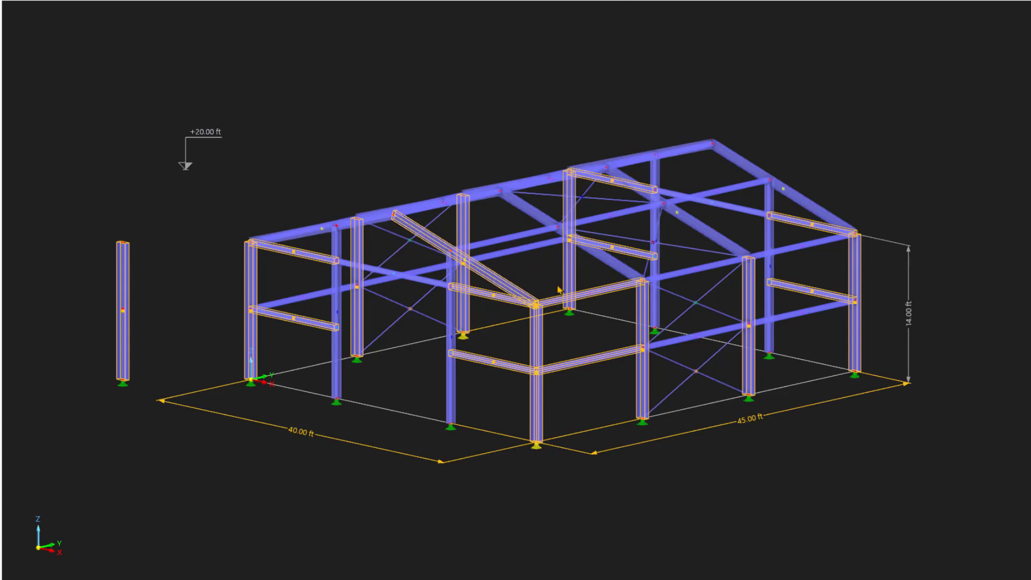
pyautogui.click(466, 488)
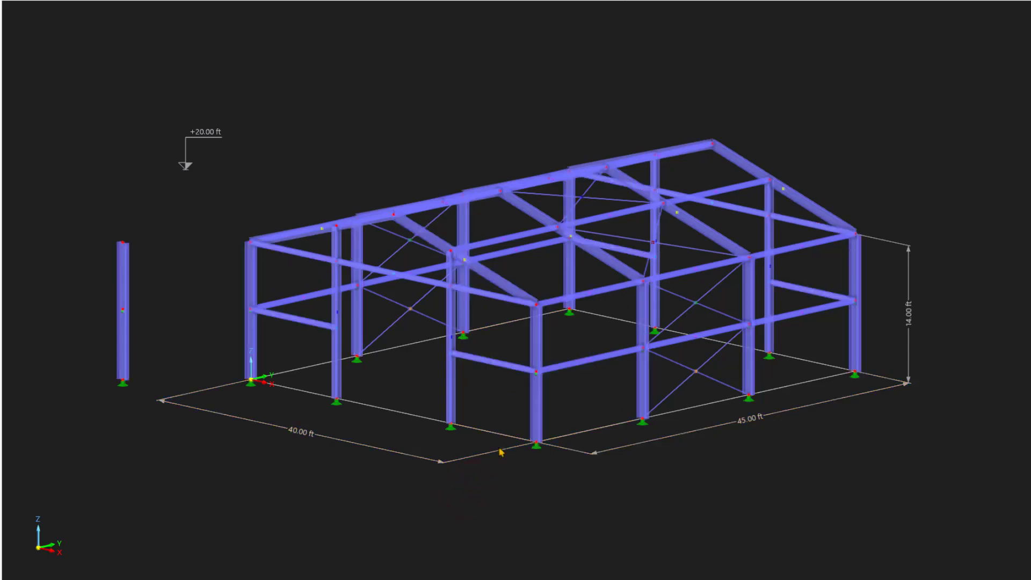
# Review the properties of the near corner column, member 9, and close them without changes.
pyautogui.click(532, 411)
pyautogui.doubleClick(532, 410)
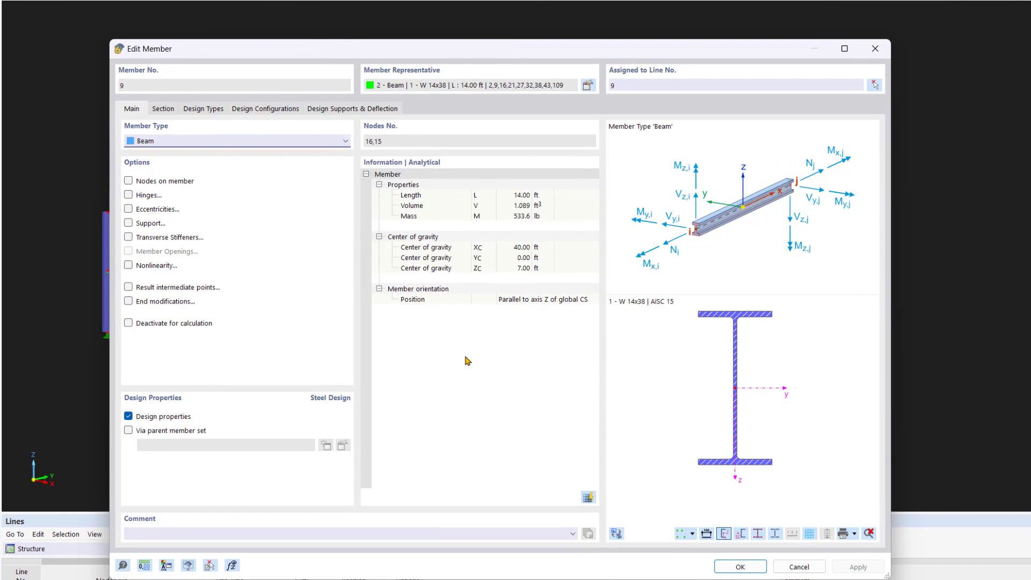
pyautogui.click(875, 48)
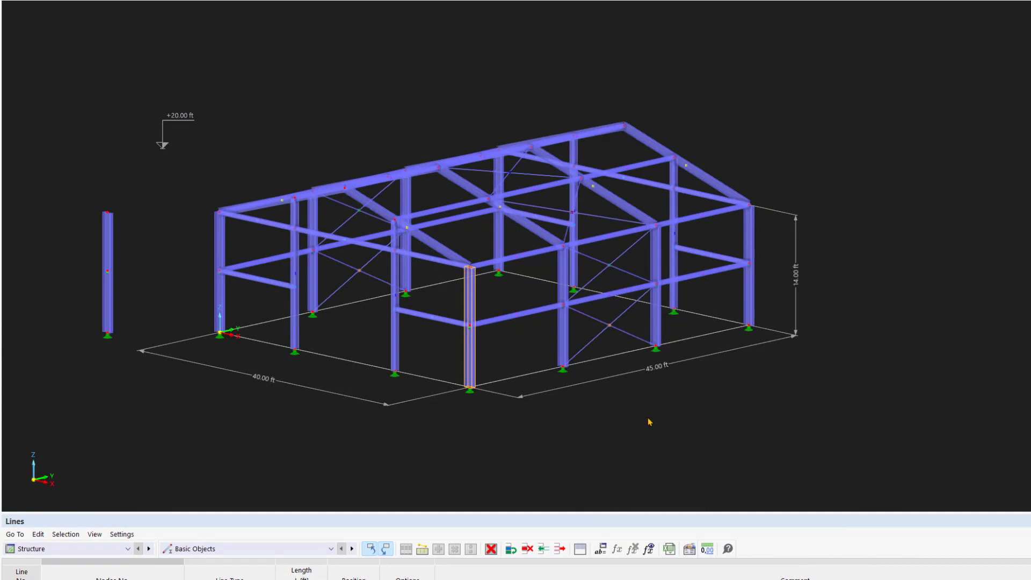
# Examine the whole frame and the copied column by panning, zooming and orbiting the model.
pyautogui.moveTo(650, 422); pyautogui.dragTo(697, 410, button='middle')
pyautogui.click(697, 409)
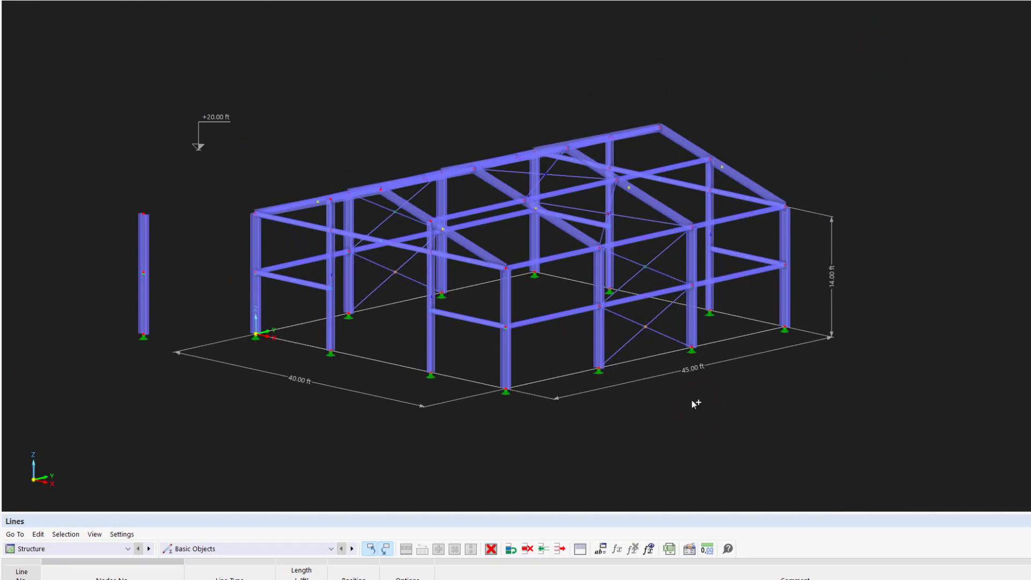
pyautogui.scroll(1, 622, 301)
pyautogui.scroll(1, 621, 301)
pyautogui.scroll(-2, 617, 297)
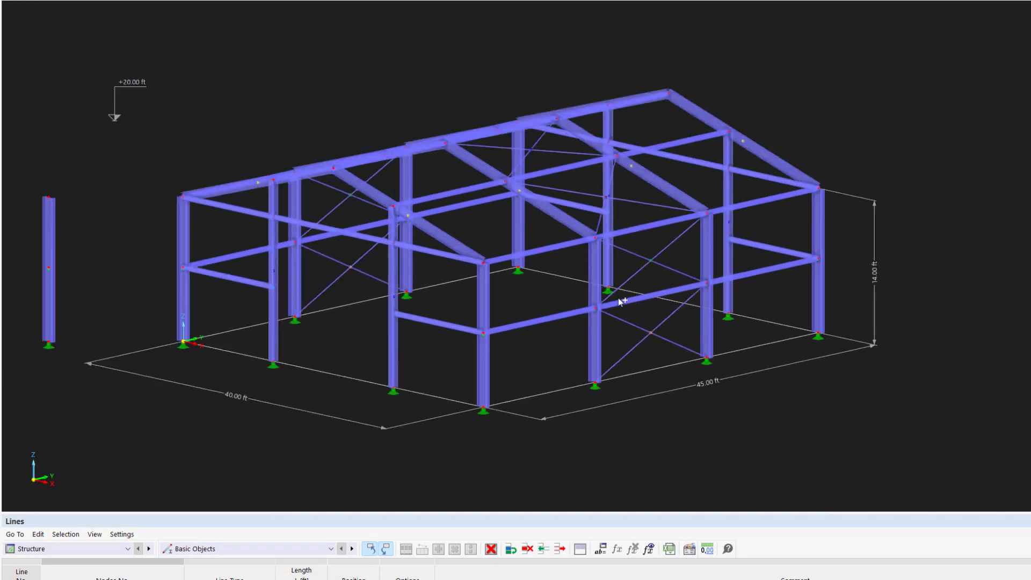
pyautogui.keyDown('ctrl'); pyautogui.moveTo(617, 297); pyautogui.dragTo(590, 378, button='middle'); pyautogui.keyUp('ctrl')
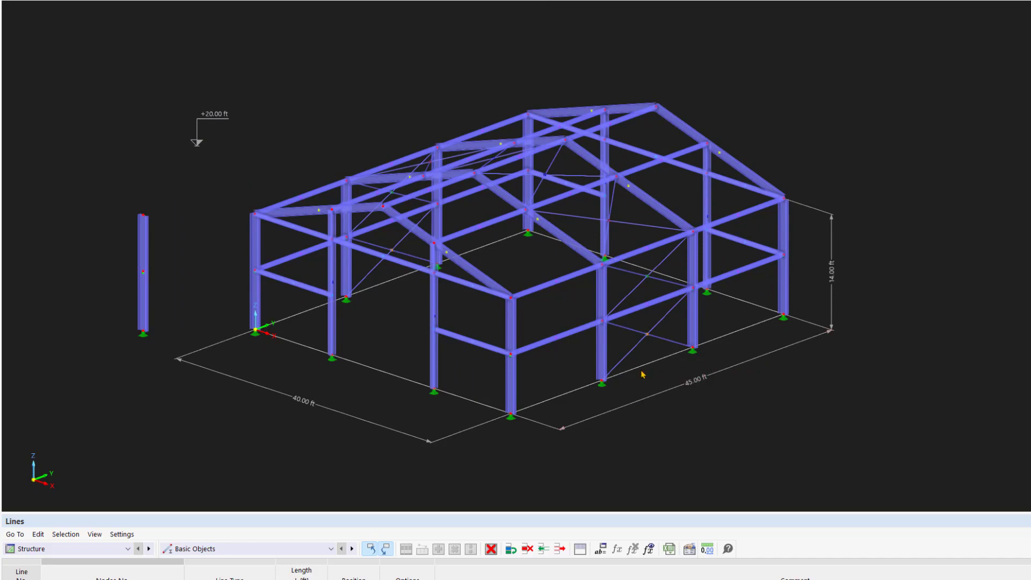
pyautogui.keyDown('ctrl'); pyautogui.moveTo(644, 362); pyautogui.dragTo(683, 318, button='middle'); pyautogui.keyUp('ctrl')
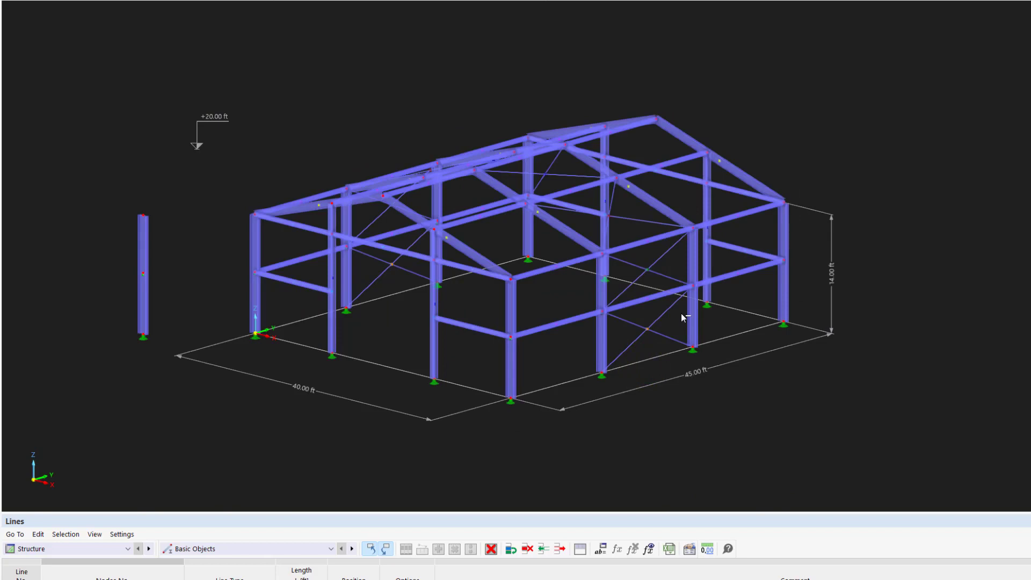
pyautogui.keyDown('shift'); pyautogui.moveTo(683, 317); pyautogui.dragTo(532, 405, button='middle'); pyautogui.keyUp('shift')
pyautogui.scroll(-3, 532, 405)
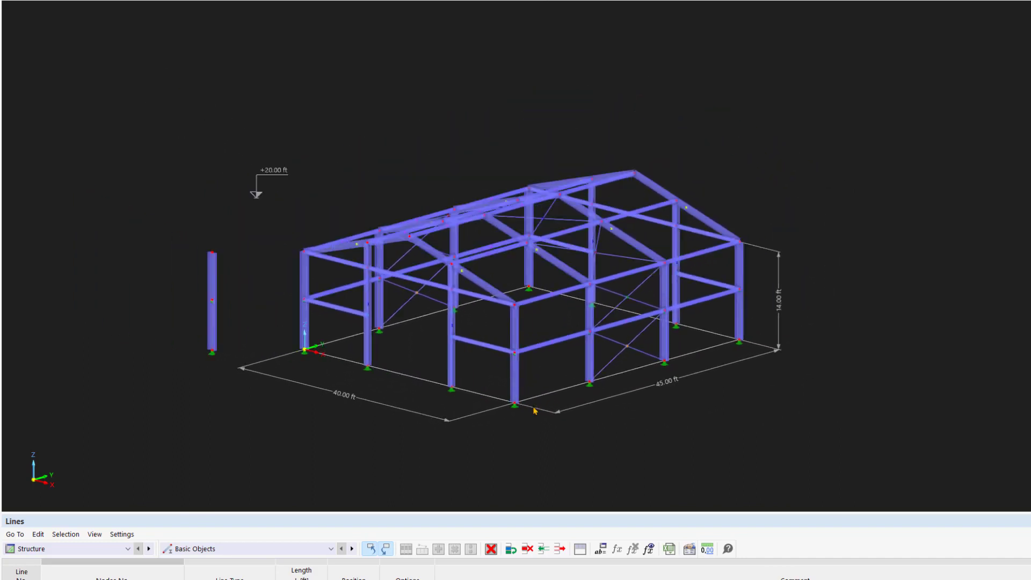
pyautogui.scroll(5, 536, 410)
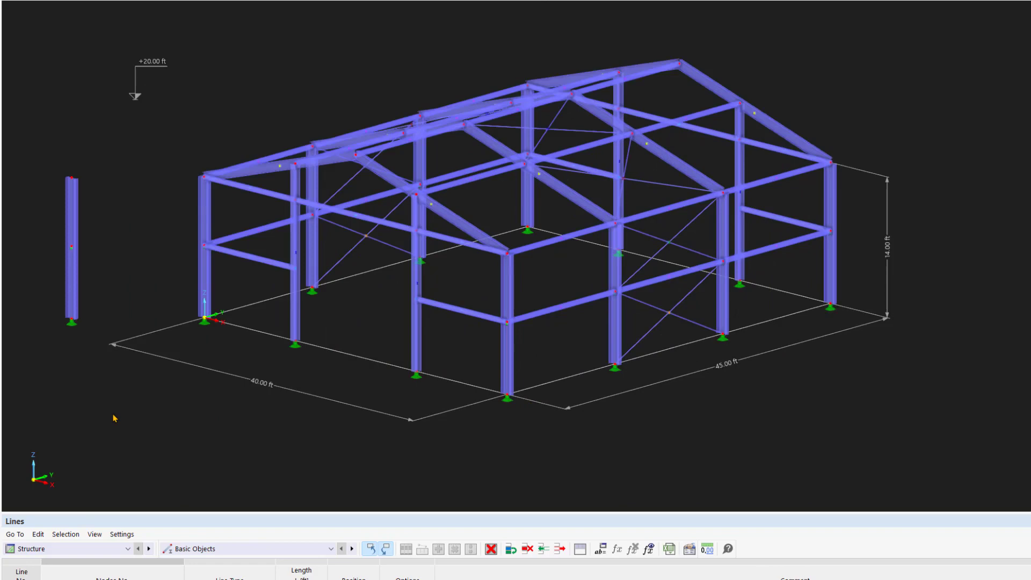
# Examine the copied column and its base support in close-up with window zooms, and return to the full frame.
pyautogui.moveTo(113, 417); pyautogui.dragTo(316, 106)
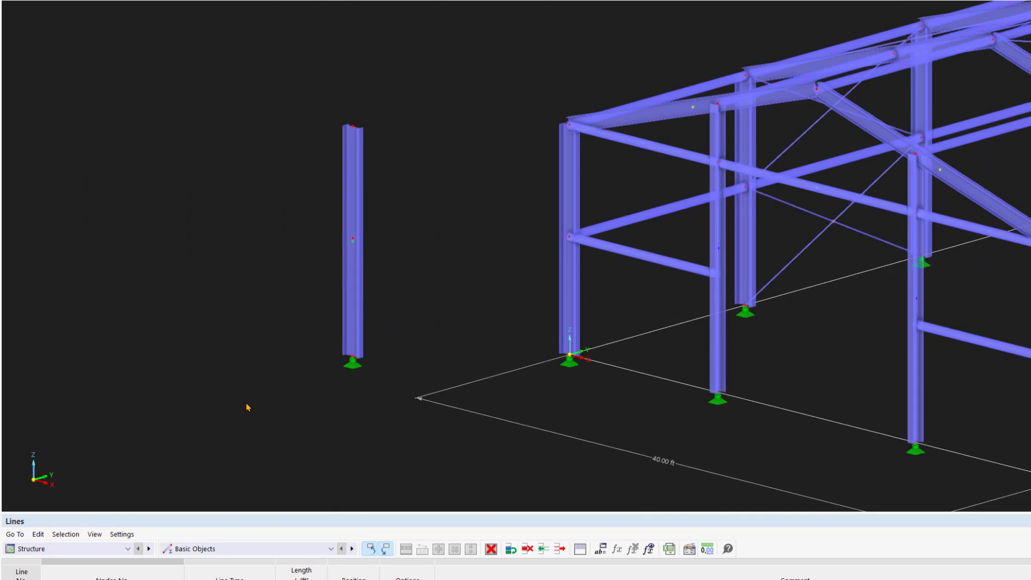
pyautogui.moveTo(256, 434); pyautogui.dragTo(408, 326)
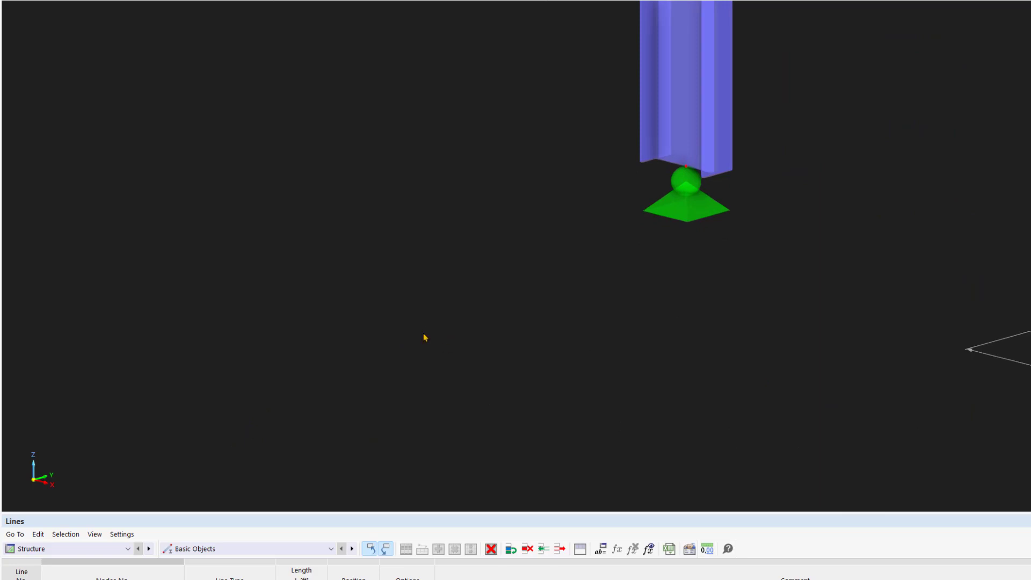
pyautogui.scroll(-1, 423, 333)
pyautogui.scroll(-5, 424, 337)
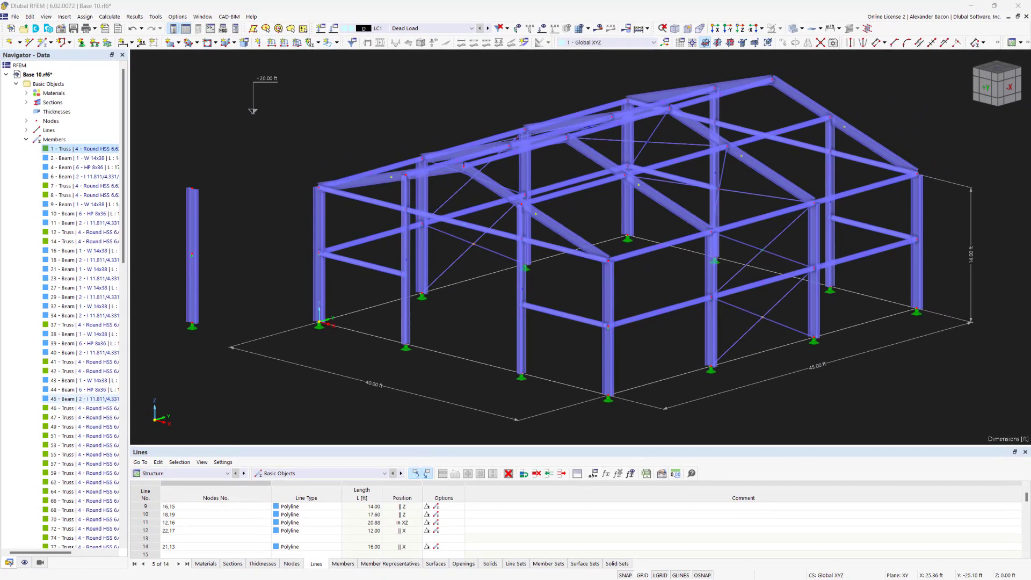
# Turn on the work plane grid and start a new single member, accepting its preset properties.
pyautogui.click(642, 575)
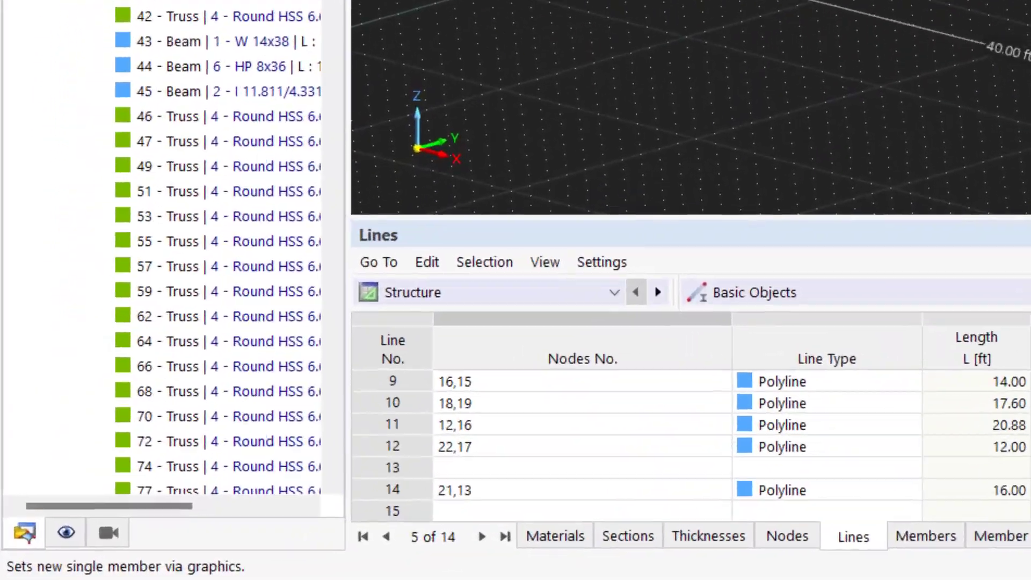
pyautogui.click(25, 533)
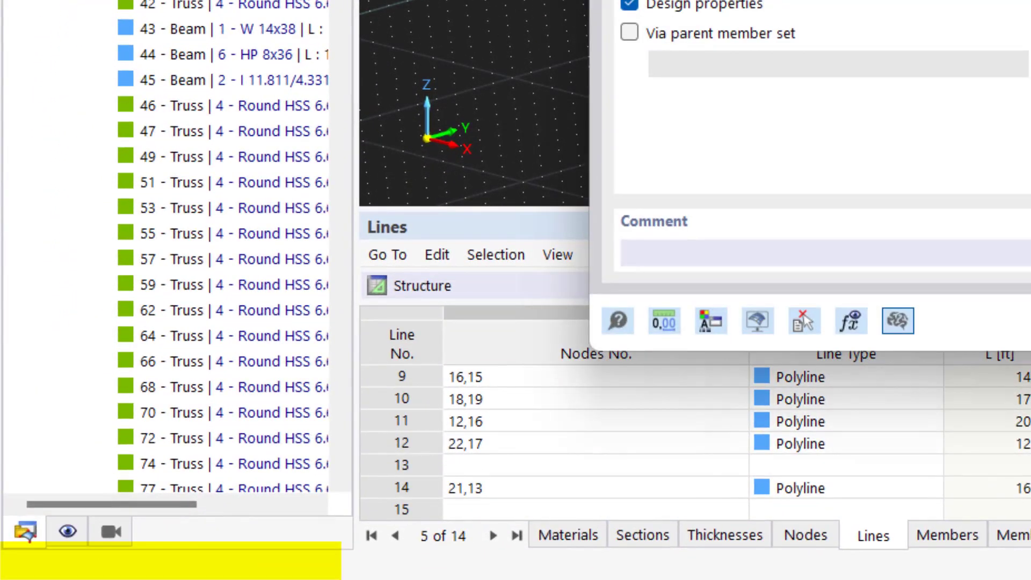
pyautogui.press('Return')
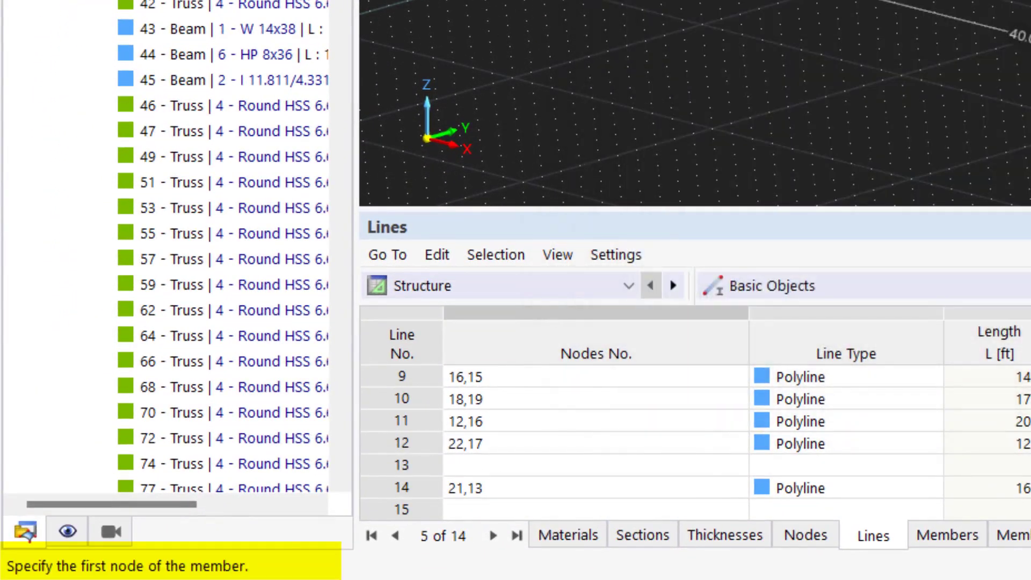